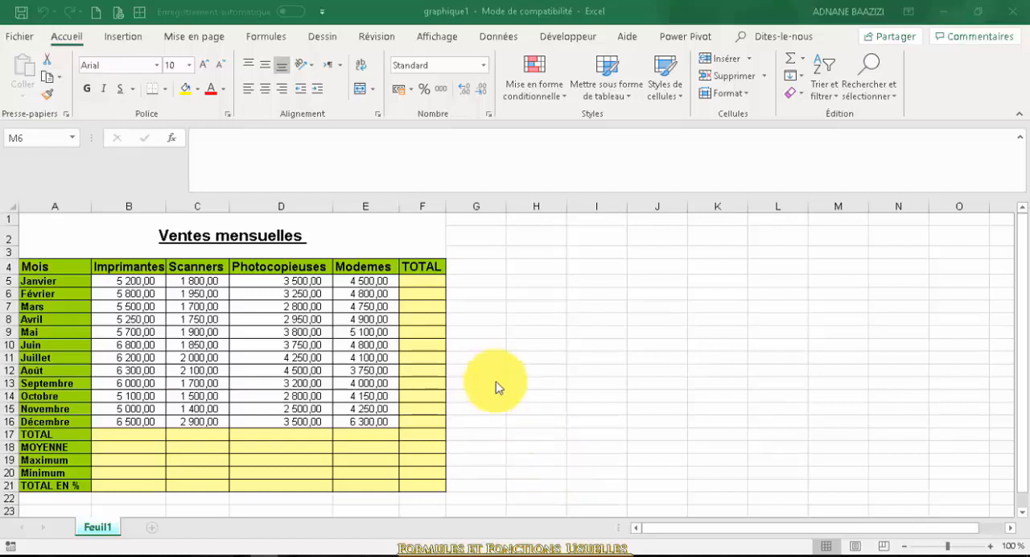
Enter the formula =B5+C5+D5+E5 in F5 to add up January's sales across the four products
left_click(417, 280)
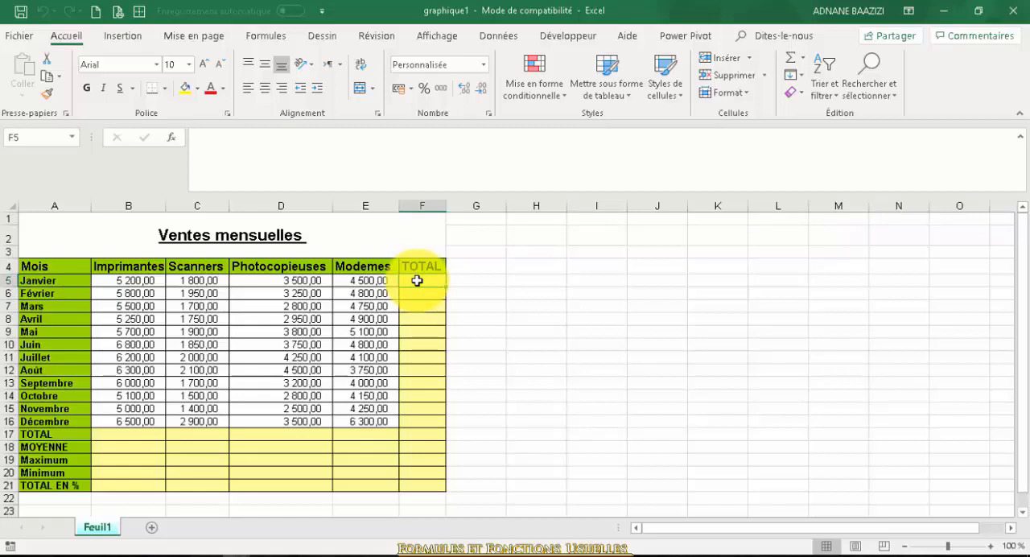
type("=")
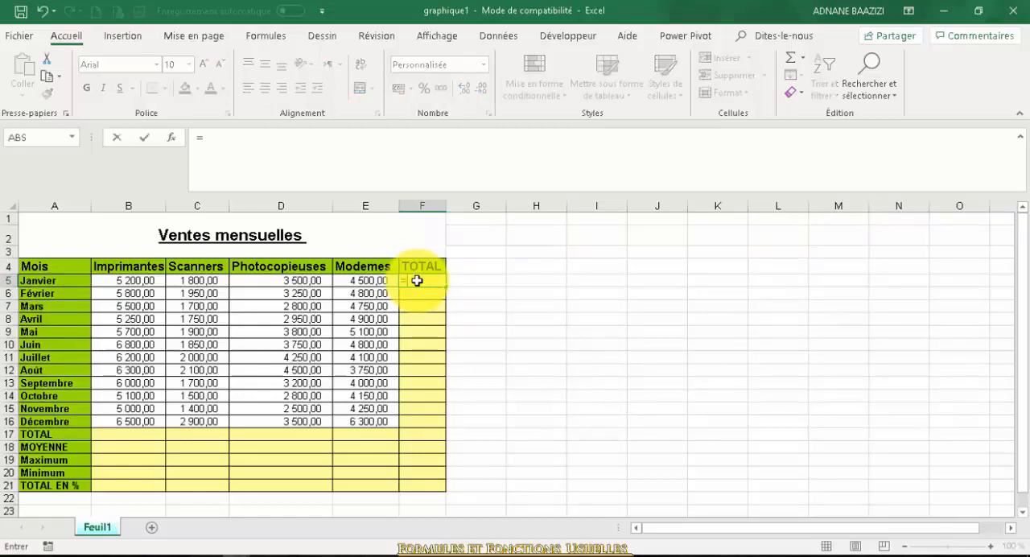
left_click(130, 283)
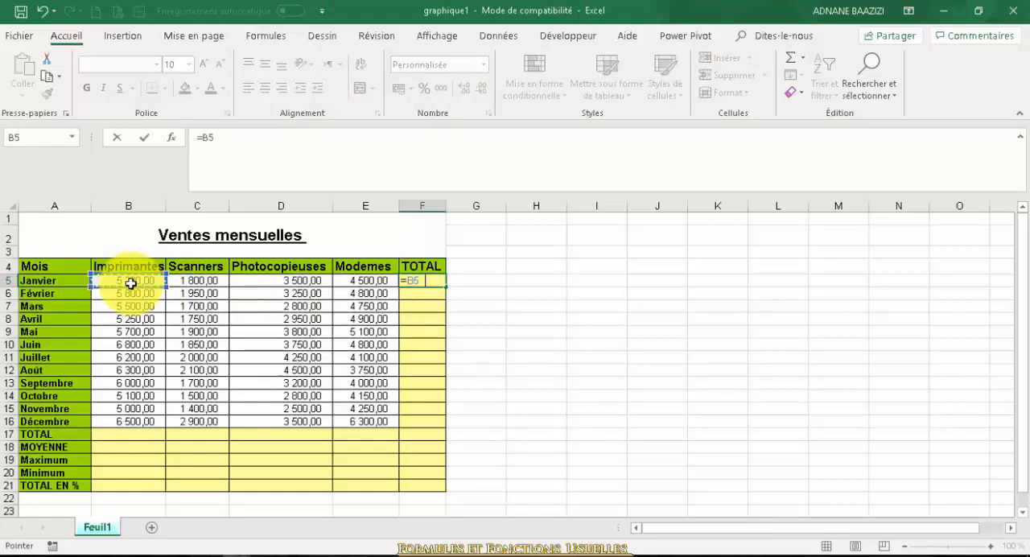
type("+")
left_click(188, 282)
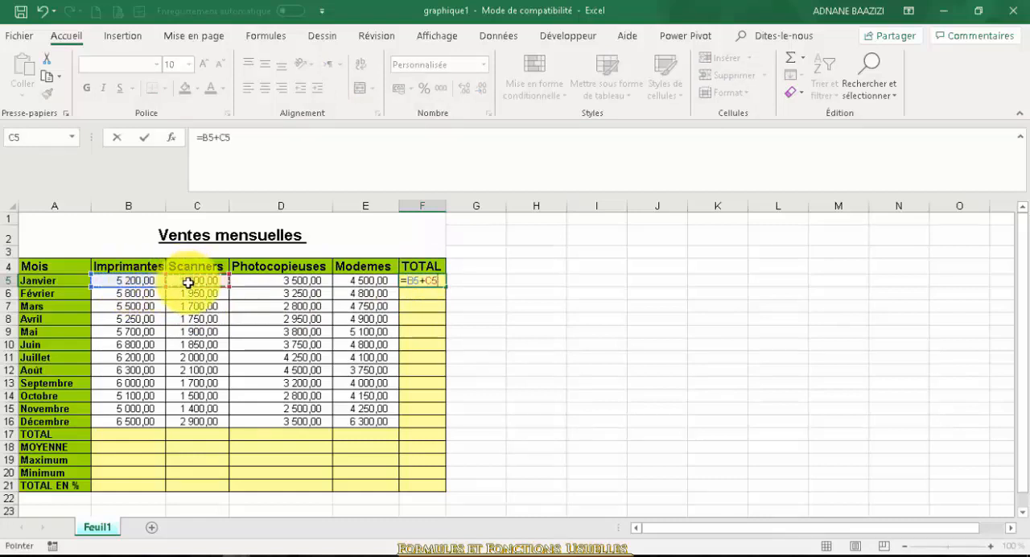
type("+")
left_click(248, 281)
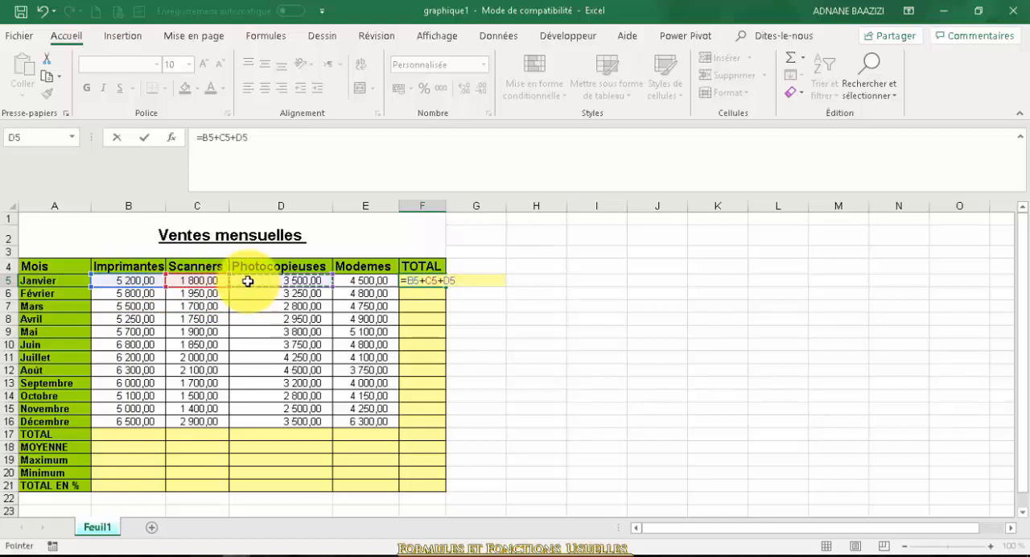
type("+")
left_click(352, 280)
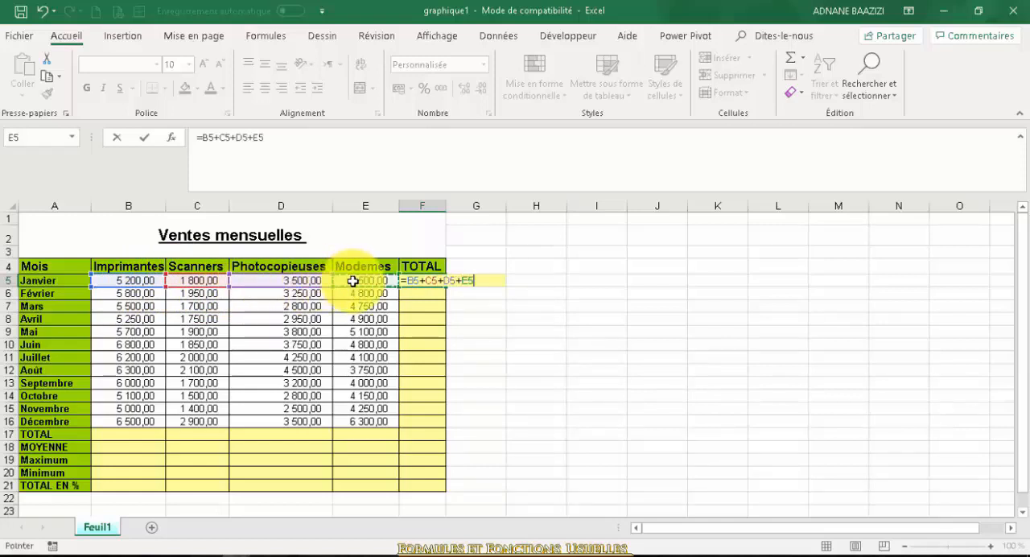
key("Return")
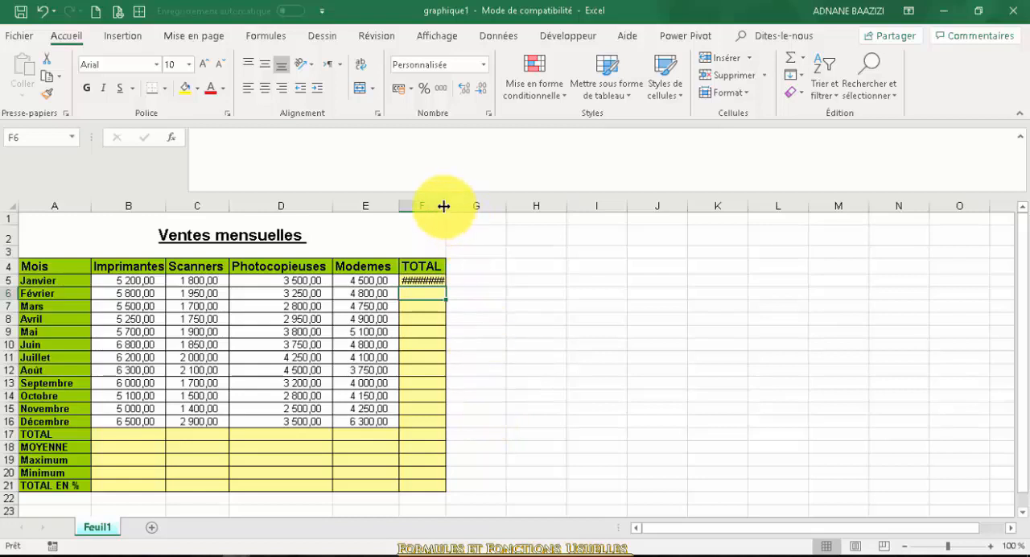
Widen column F and fill the January total formula down to December in F16
left_click_drag(443, 206, 476, 219)
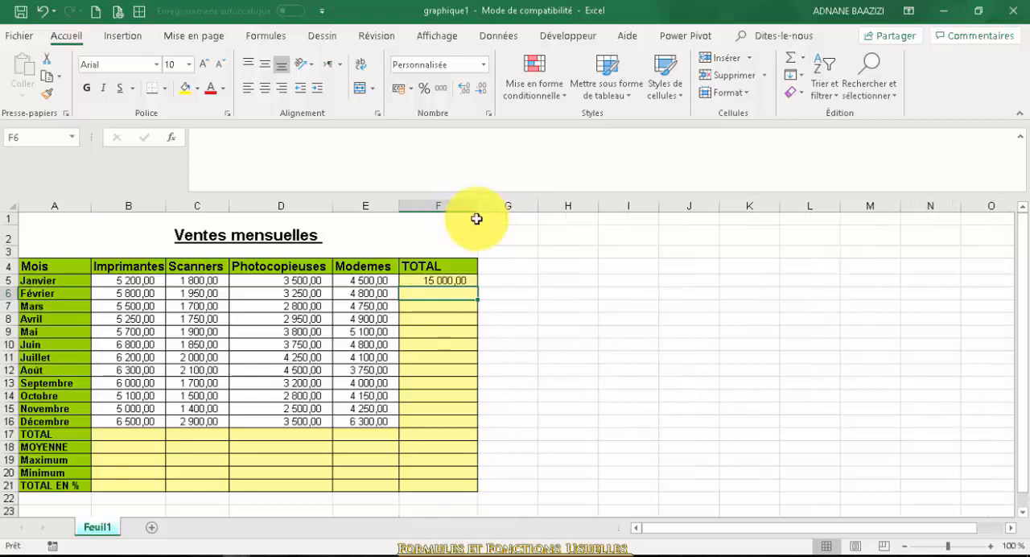
left_click(453, 281)
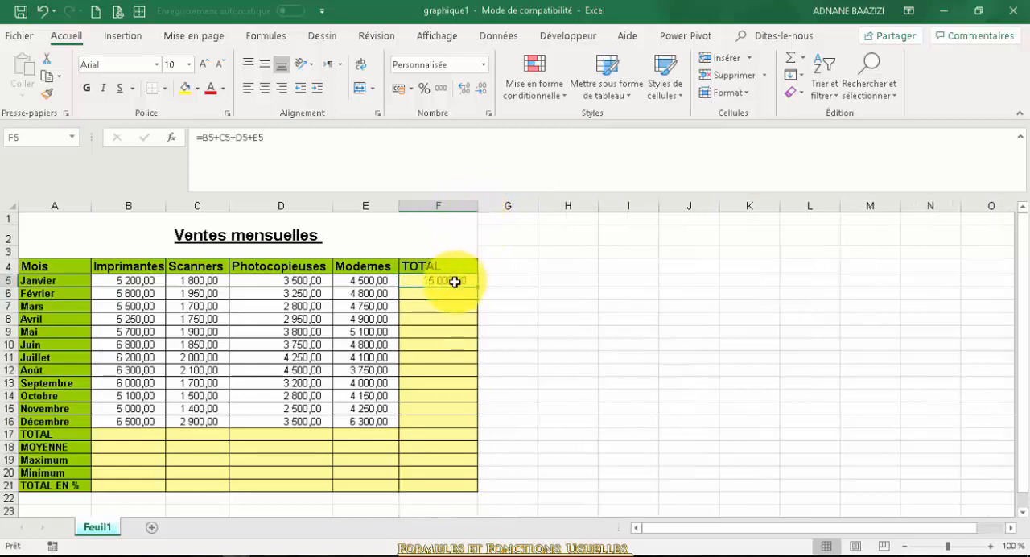
left_click_drag(479, 287, 475, 429)
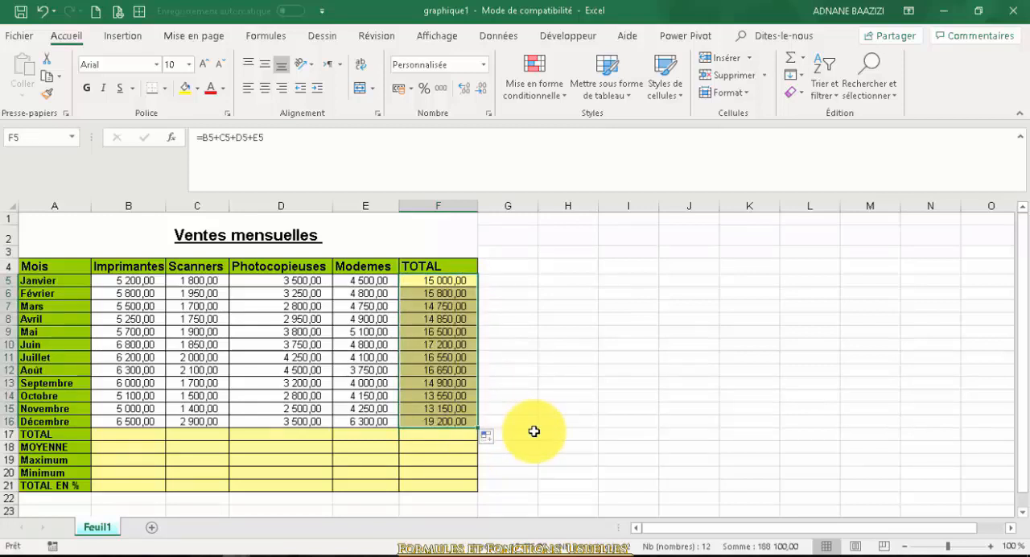
Inspect the filled-down formula in February's total cell, leaving it without changes
left_click(440, 289)
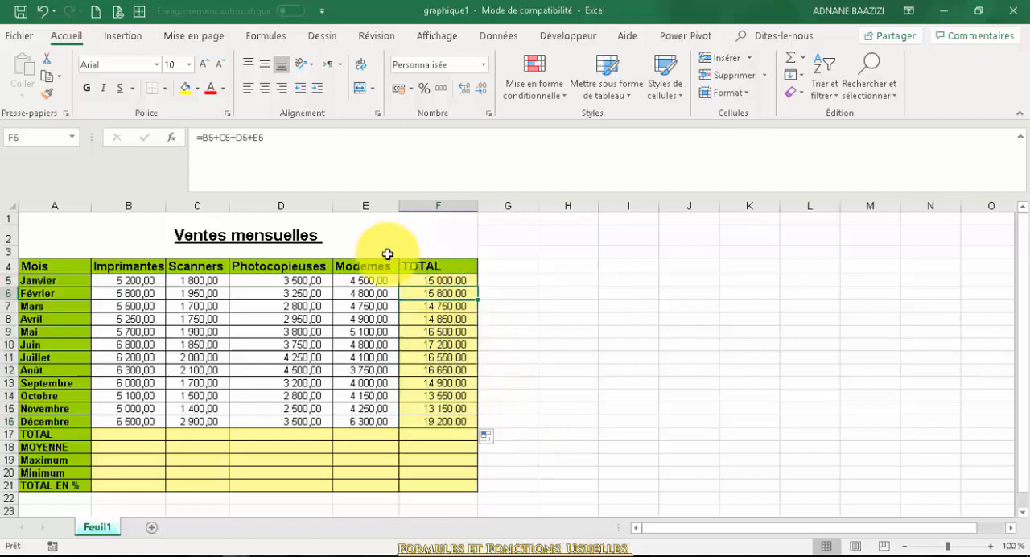
left_click(274, 143)
left_click_drag(274, 142, 190, 143)
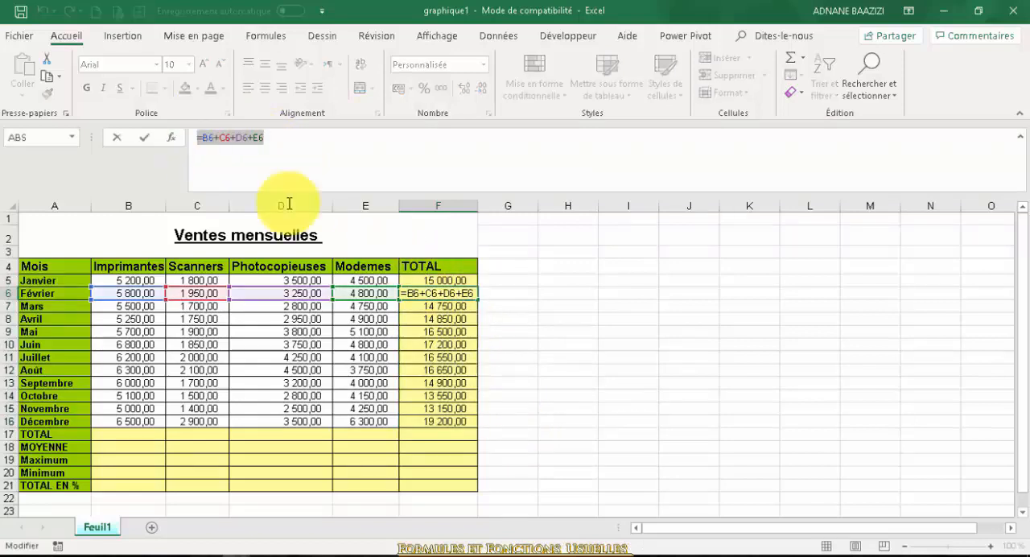
left_click(545, 319)
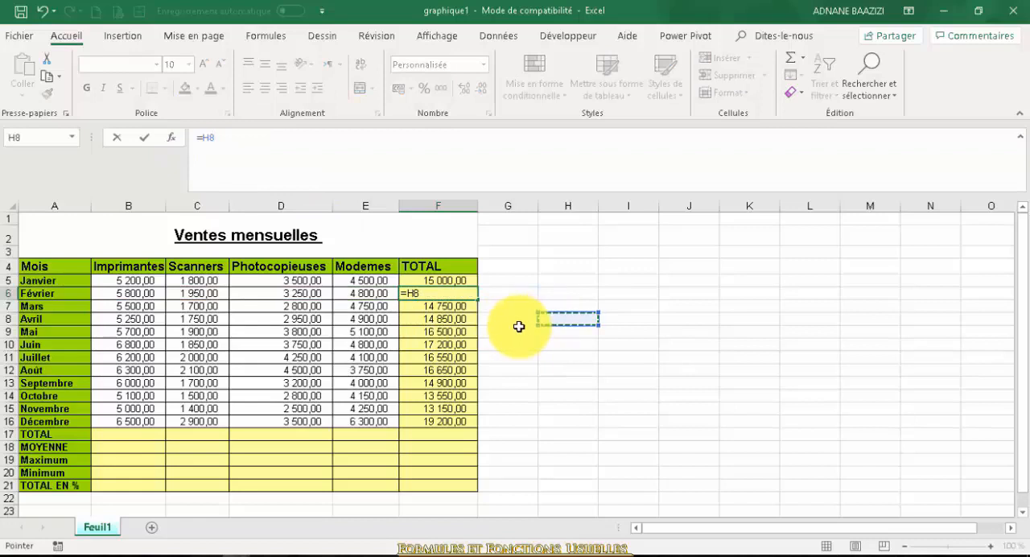
key("Escape")
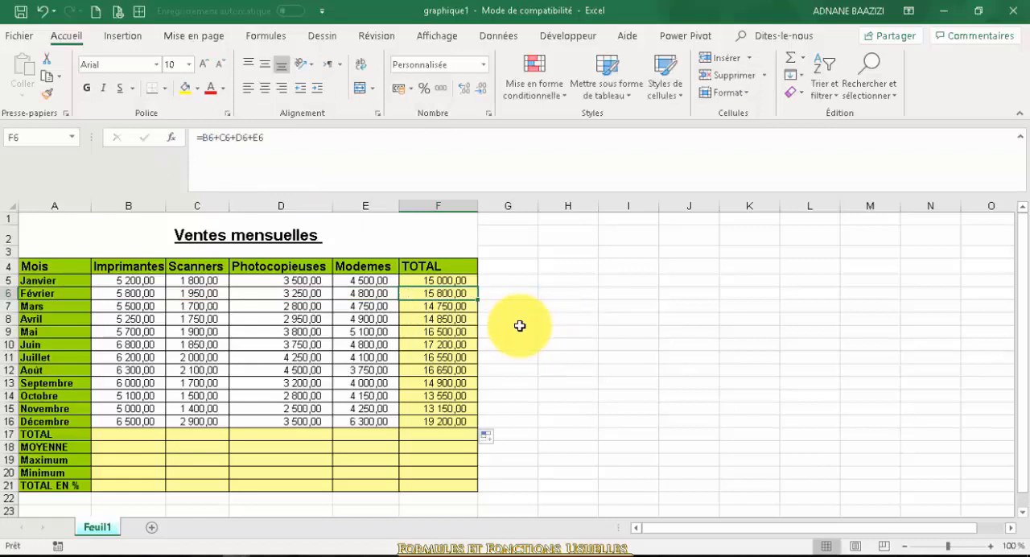
Clear the monthly totals in F5:F16
left_click_drag(445, 283, 462, 418)
key("Delete")
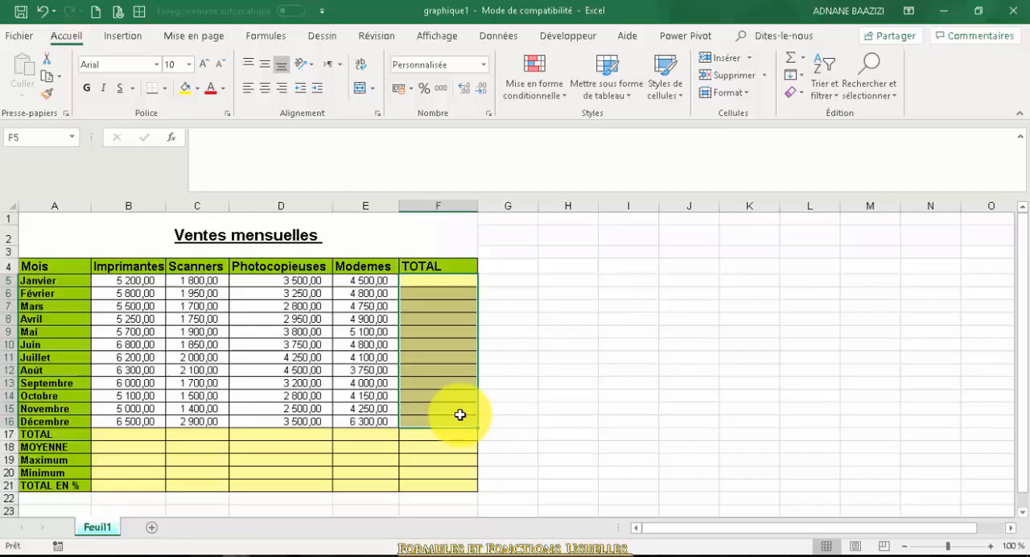
Start inserting a function in F5 and select SOMME among the recently used functions
left_click(446, 284)
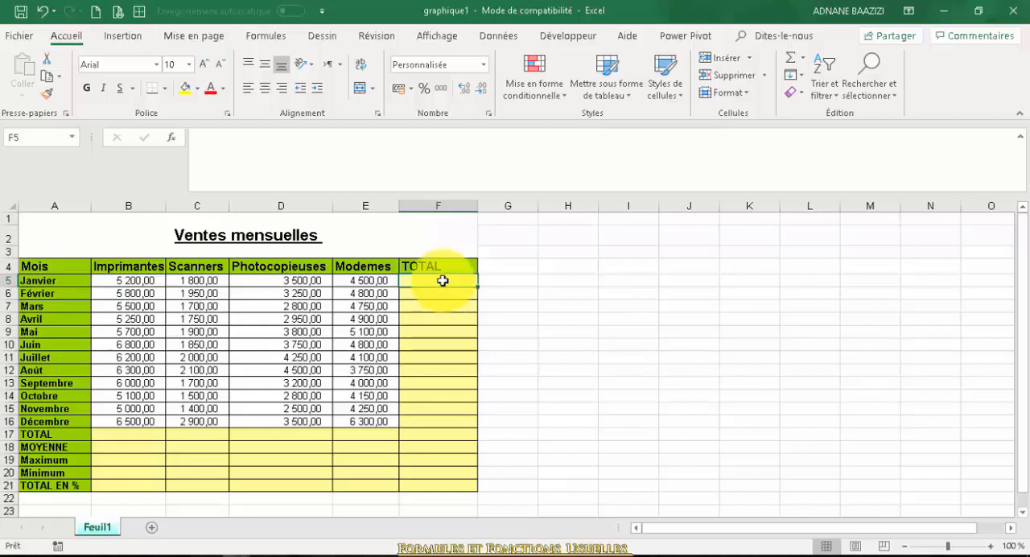
left_click(172, 148)
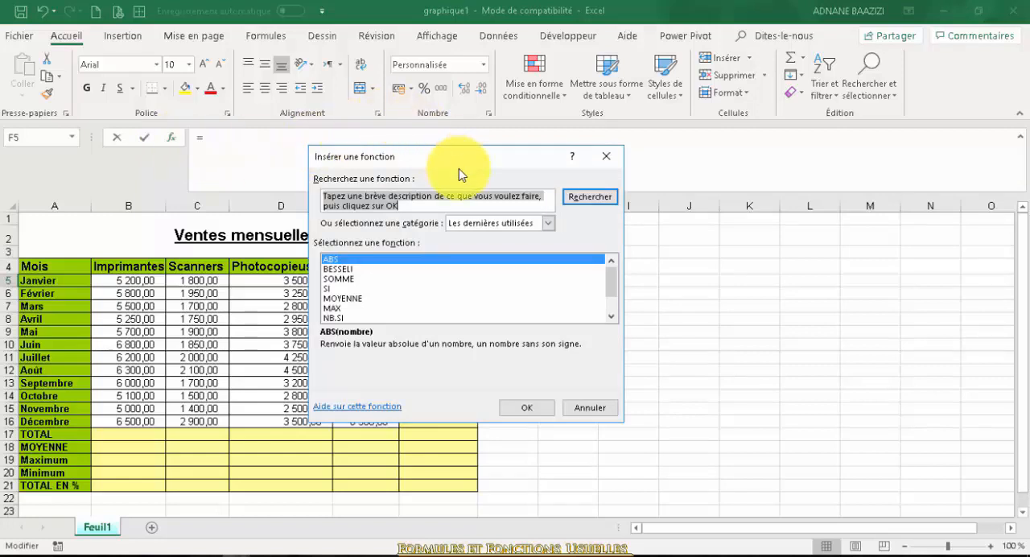
left_click_drag(462, 169, 748, 187)
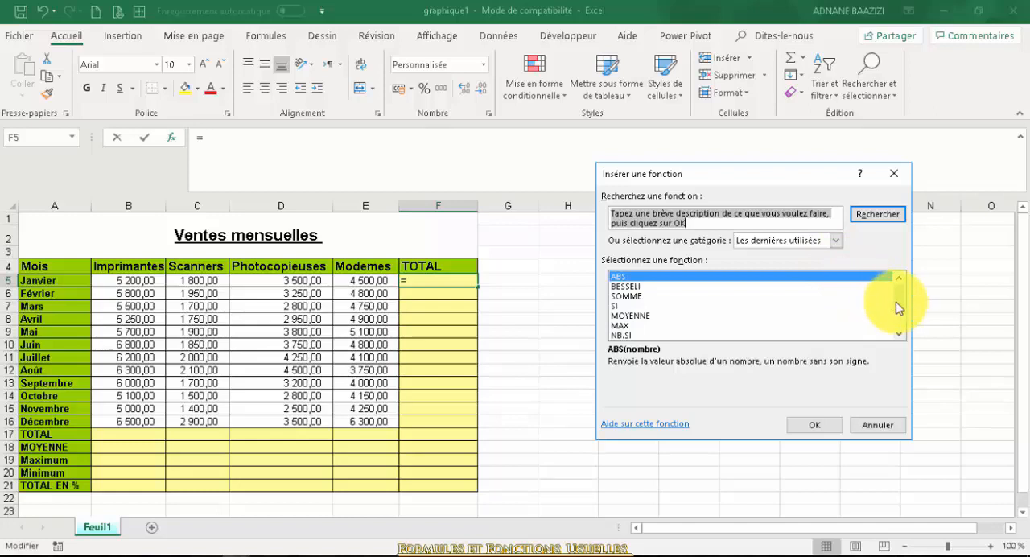
mouse_move(902, 305)
left_mouse_down()
mouse_move(901, 327)
mouse_move(902, 292)
left_mouse_up()
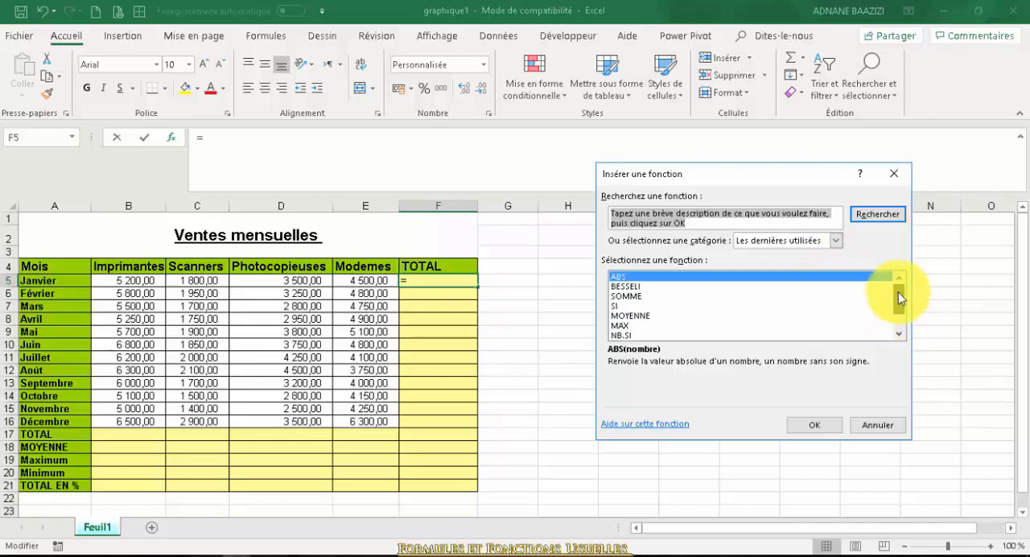
left_click(676, 297)
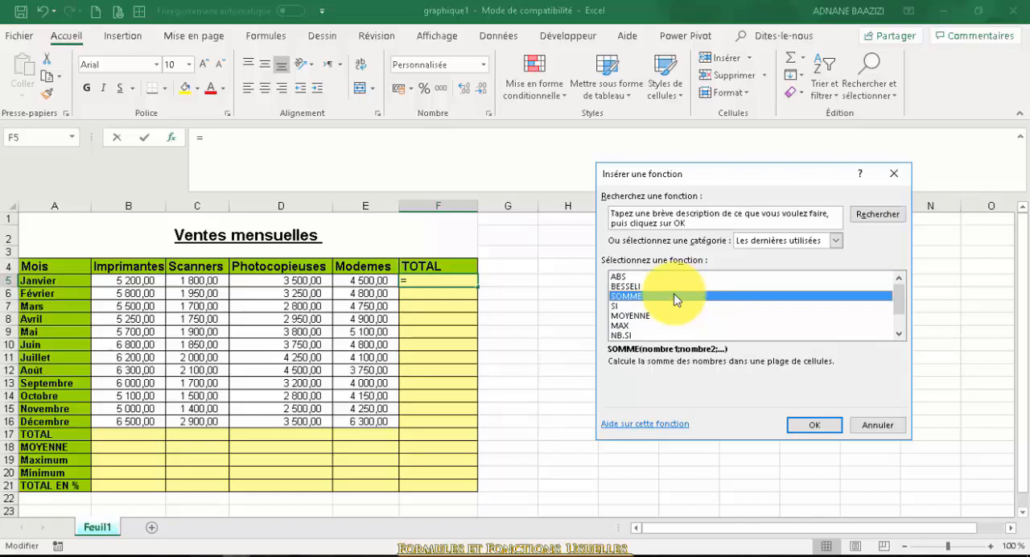
Switch the function category to Tous, find SOMME in the full list and open its arguments
left_click(834, 243)
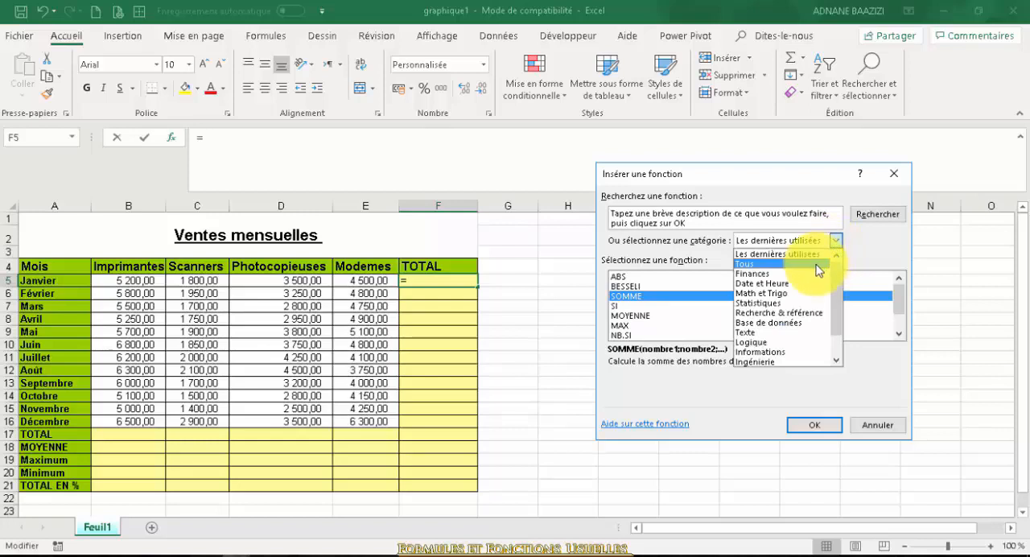
left_click(815, 263)
left_click(615, 315)
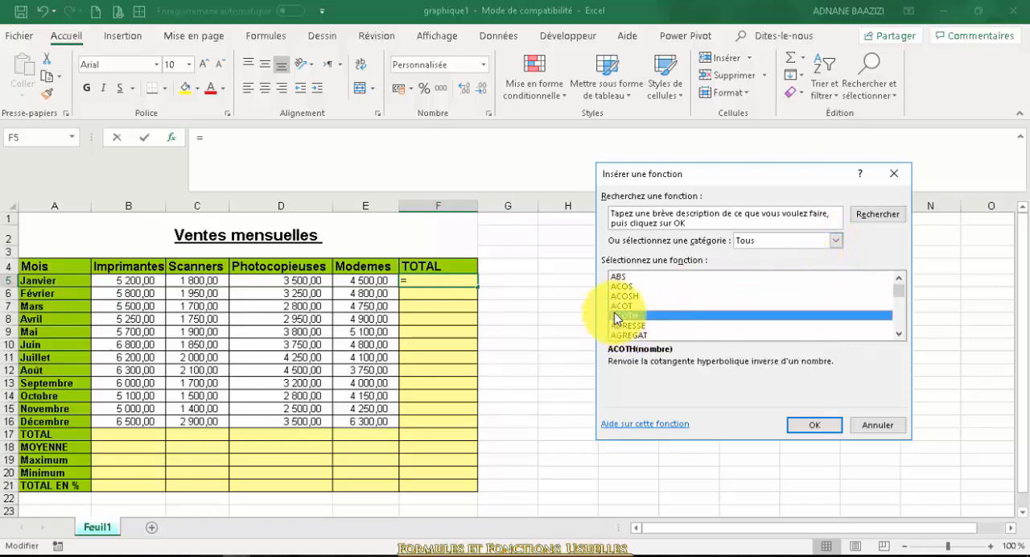
key("s")
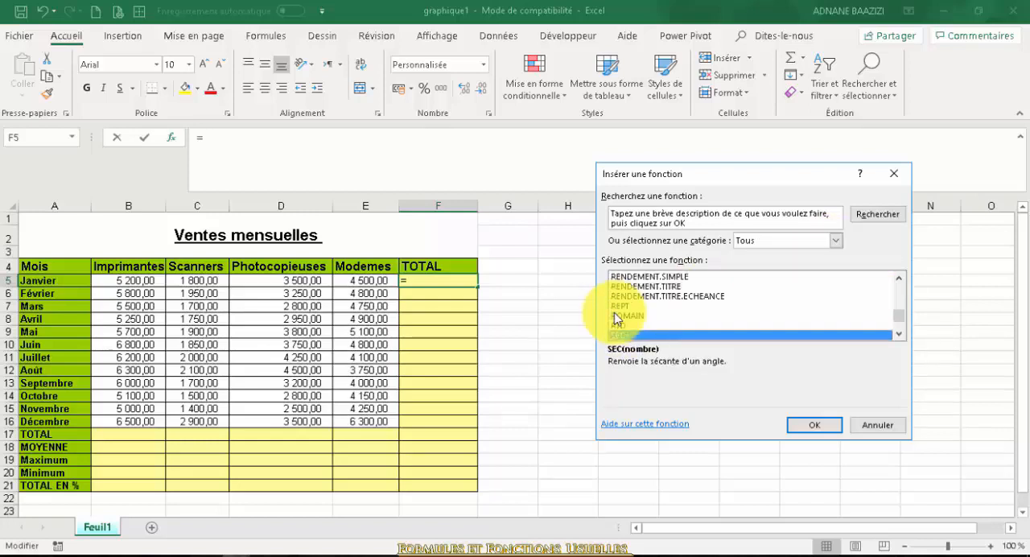
key("Down")
key("Down")
key("Down")
key("Down")
key("Down")
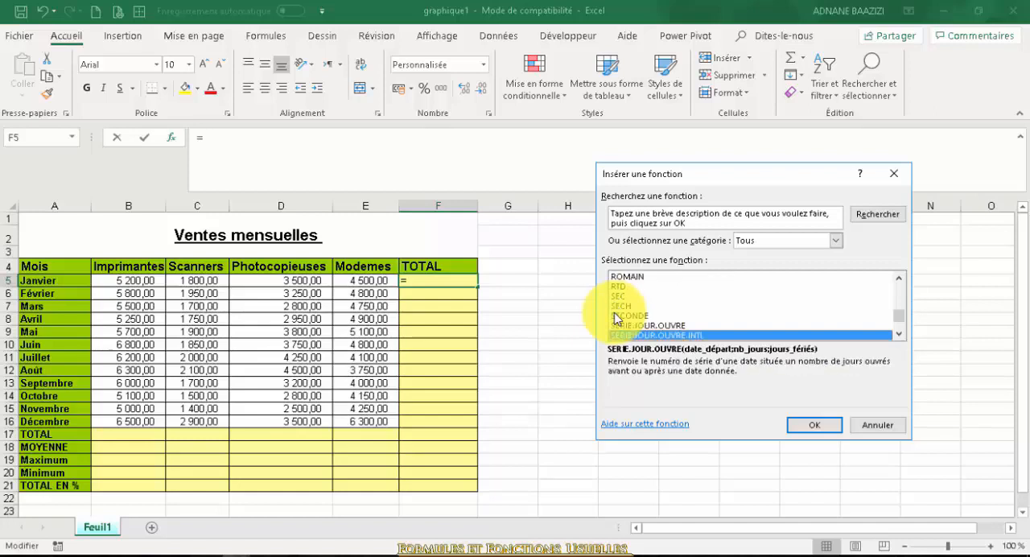
key("Down")
key("Down")
key("Down")
key("Down")
key("Down")
key("Down")
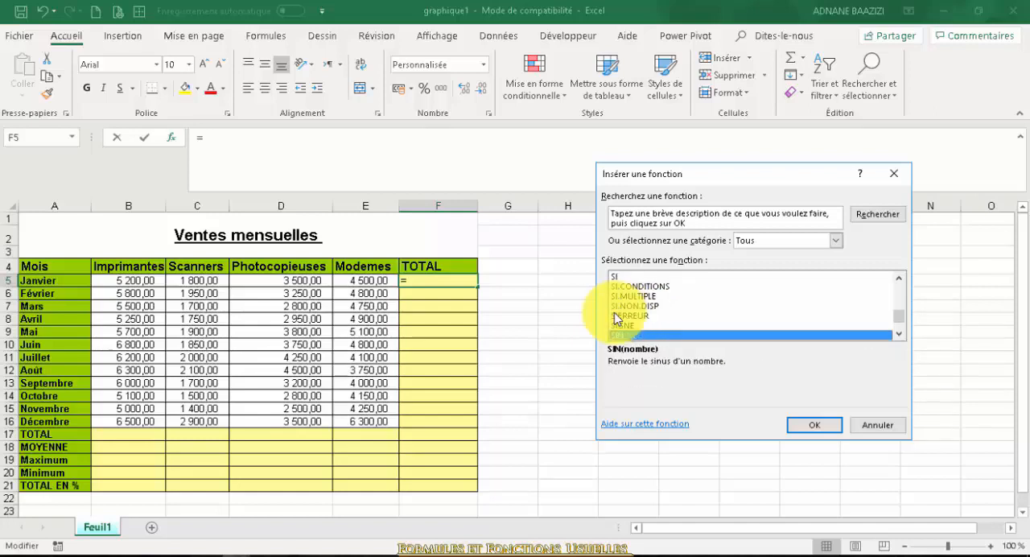
key("Up")
key("Down")
key("Down")
key("Down")
key("Down")
key("Up")
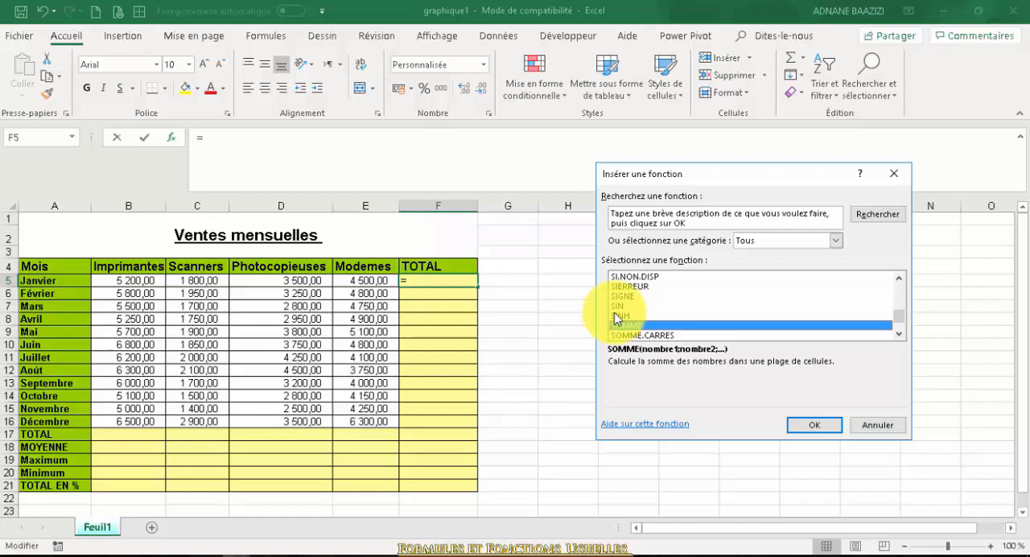
left_click(803, 425)
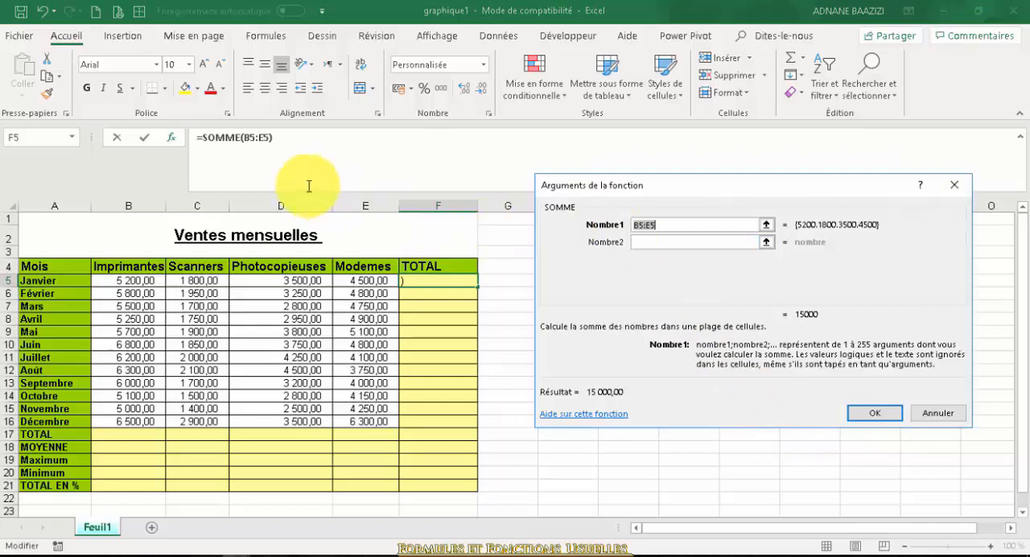
Replace SOMME's Nombre1 argument with the range B5:E5 picked in the sheet and insert the function in F5
left_click(701, 226)
key("BackSpace")
key("BackSpace")
key("BackSpace")
key("BackSpace")
key("BackSpace")
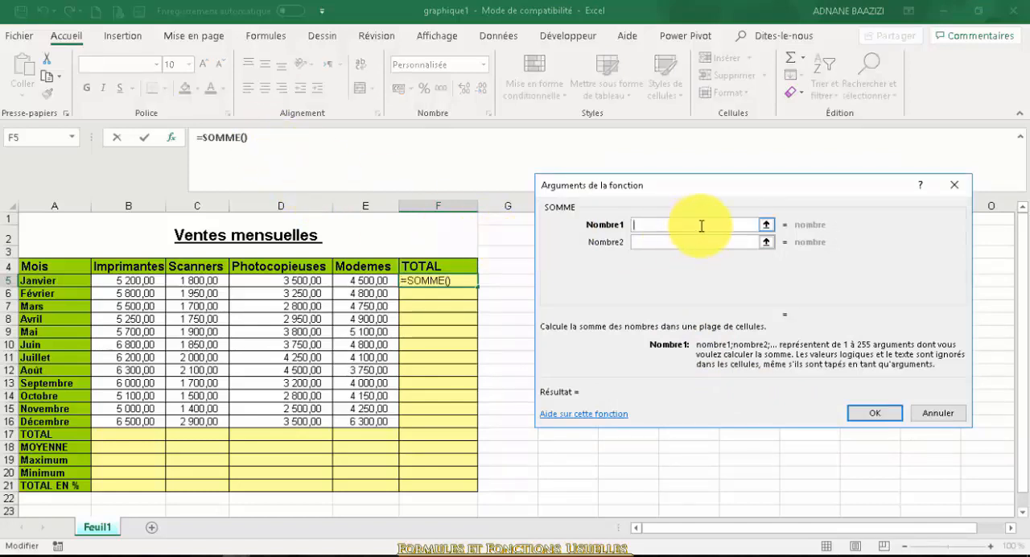
left_click(766, 224)
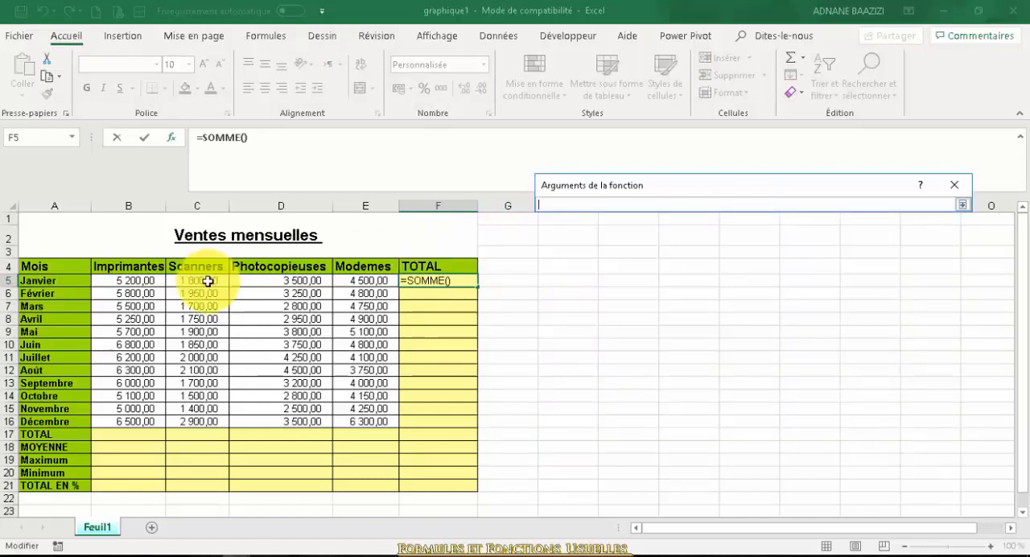
left_click_drag(131, 279, 386, 281)
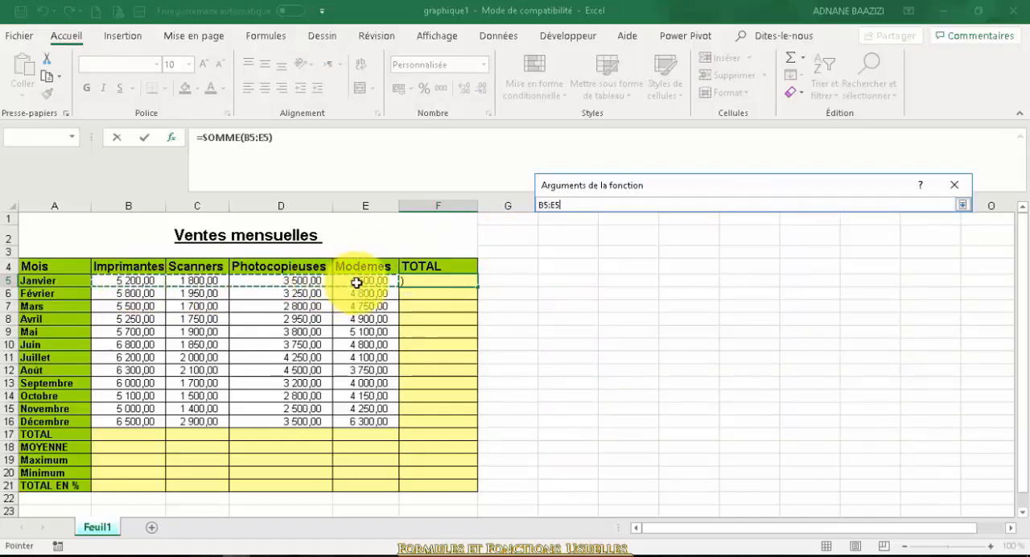
left_click(961, 206)
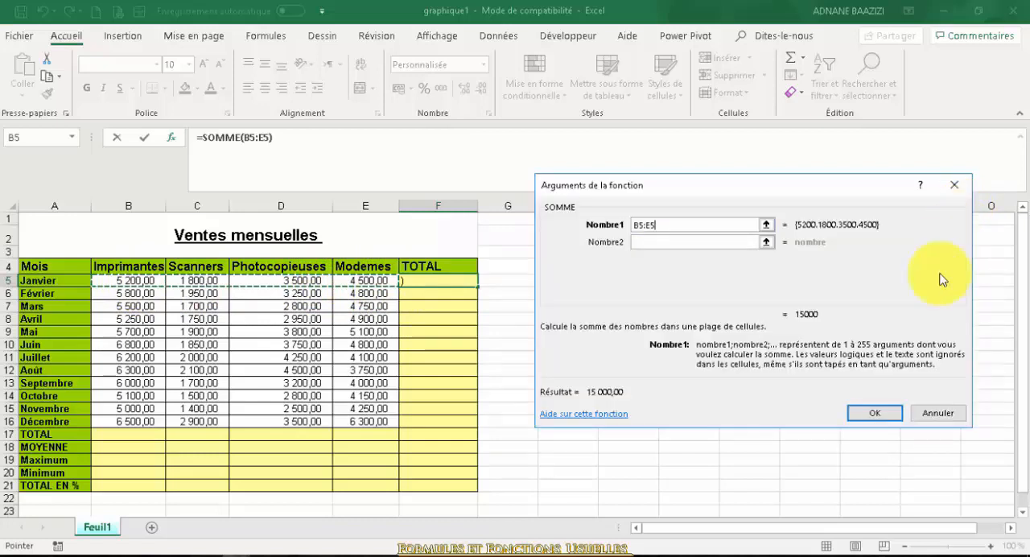
left_click(886, 416)
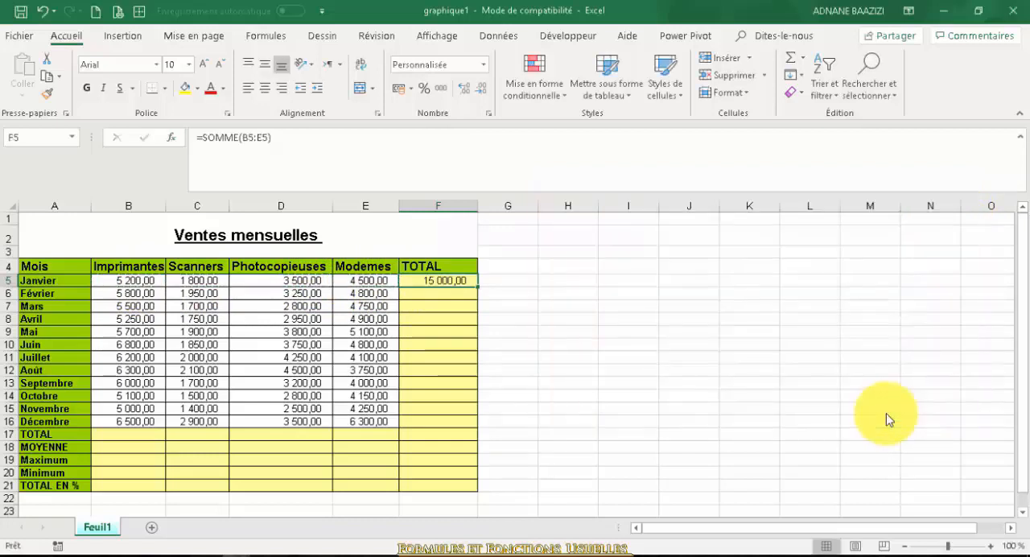
Review the SOMME formula in F5 and fill it down to December in F16
left_click(306, 137)
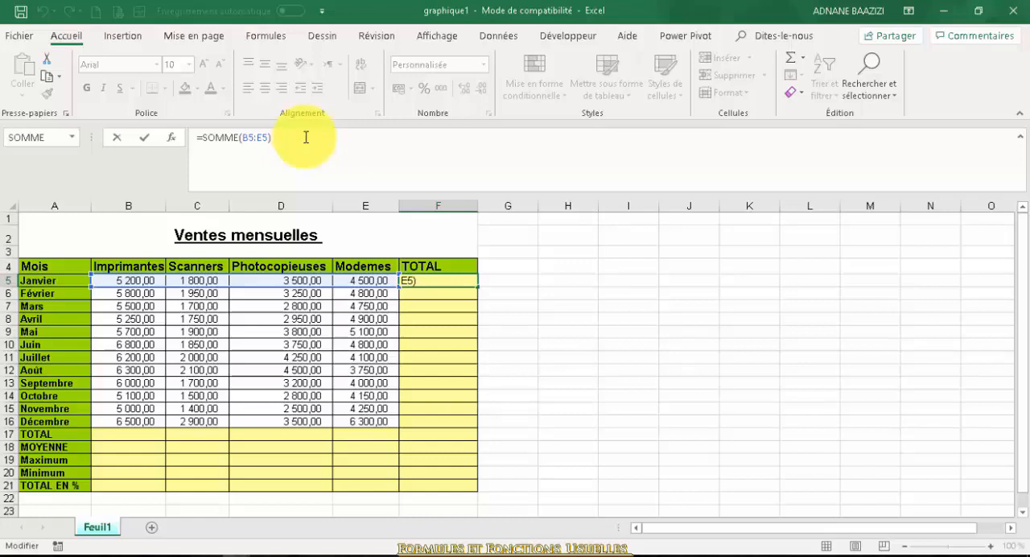
key("Return")
left_click(429, 282)
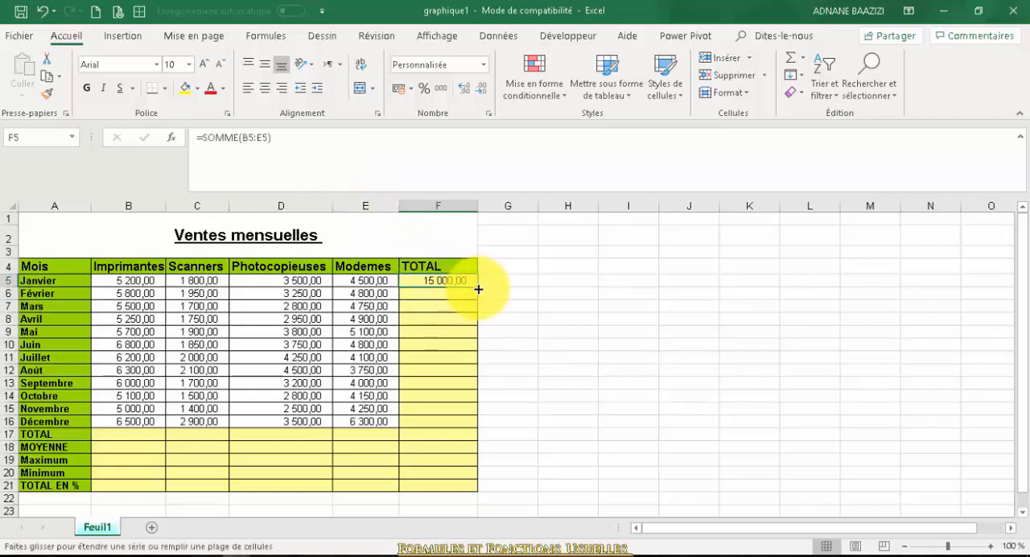
left_click_drag(478, 286, 480, 431)
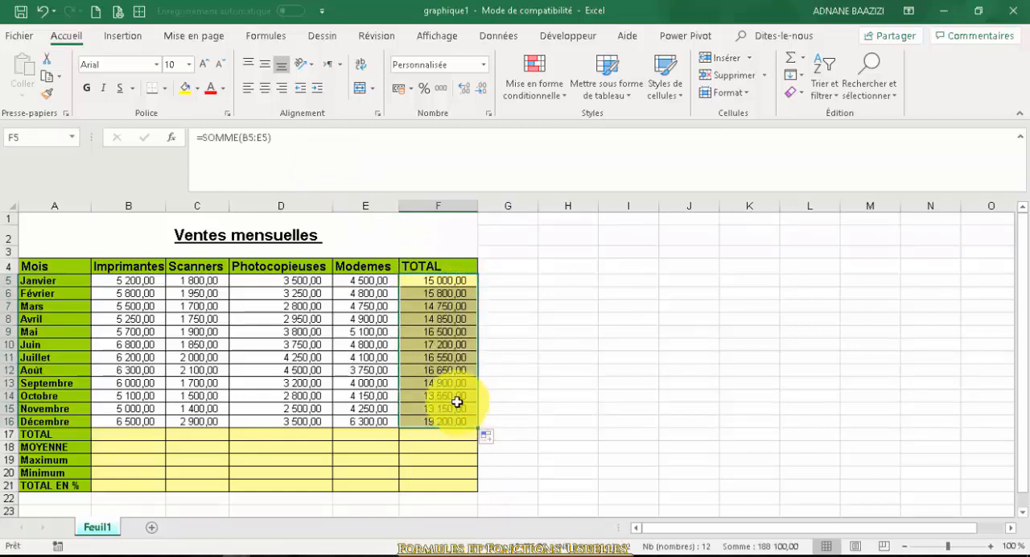
Review the copied SOMME formula for Mai in F9, leave it as is, and select the Imprimantes TOTAL cell B17
left_click(434, 372)
left_click(425, 332)
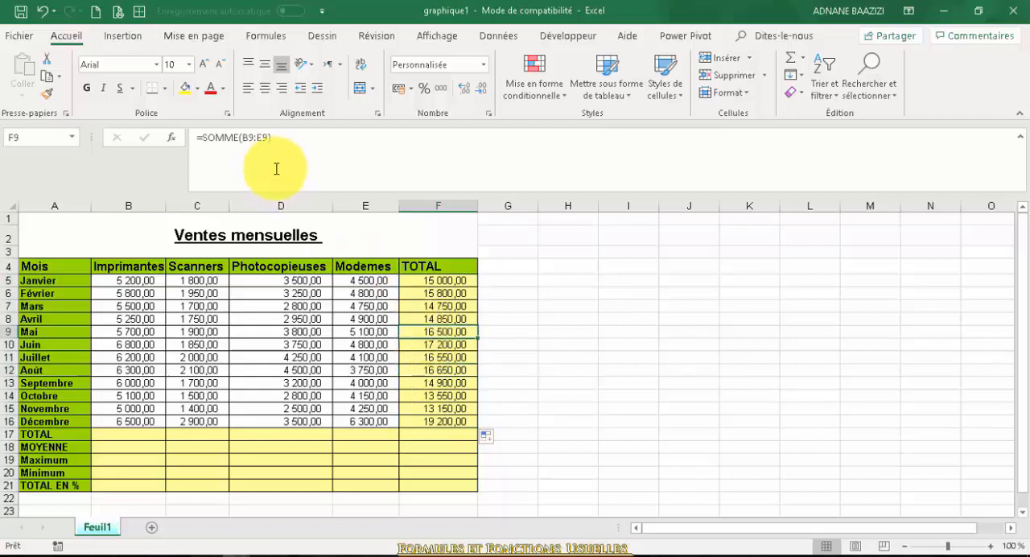
left_click(265, 137)
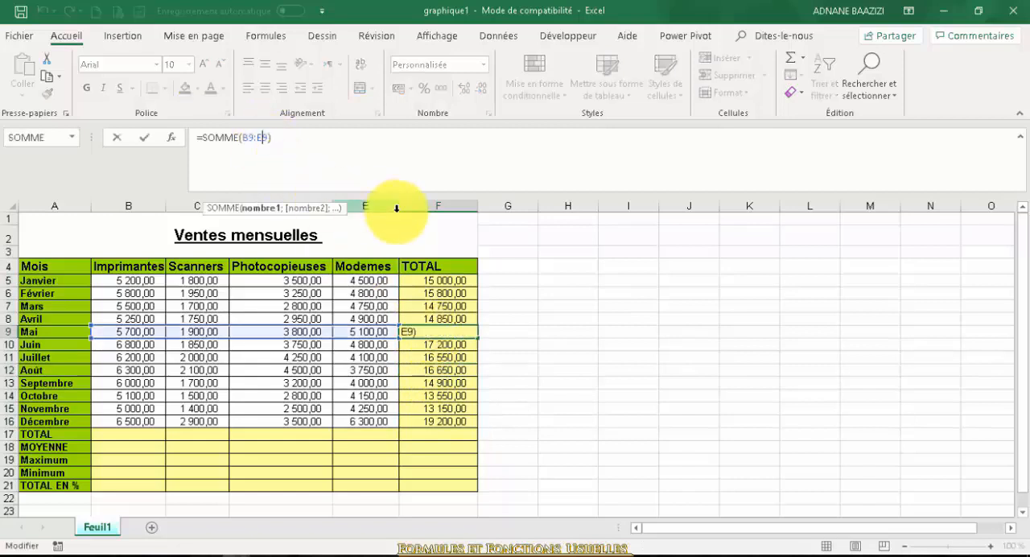
key("Return")
left_click(137, 434)
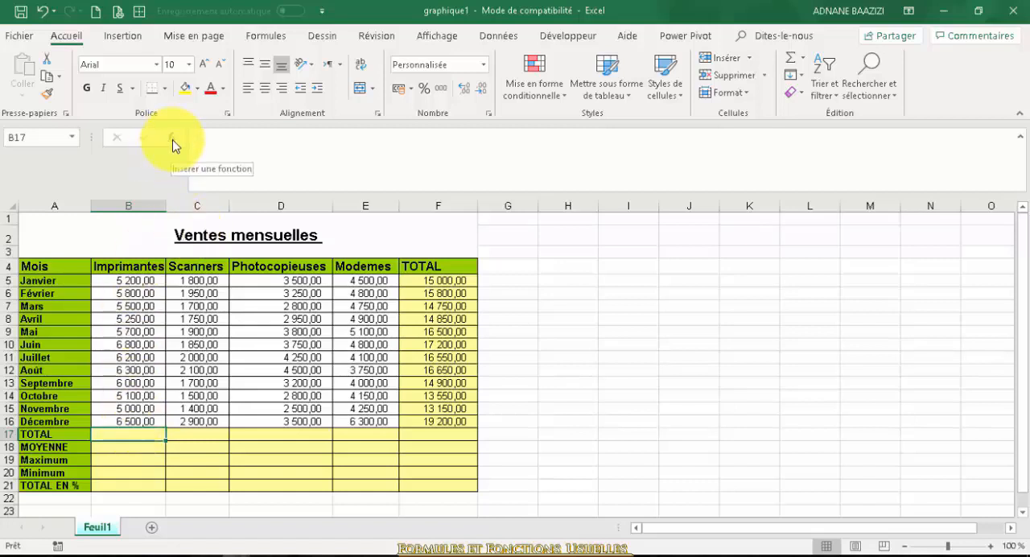
left_click(807, 63)
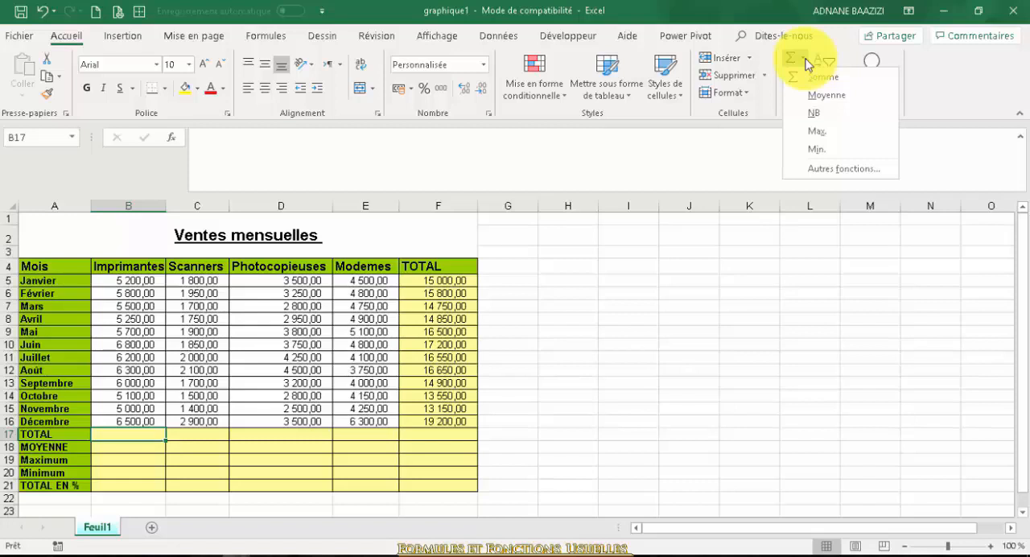
left_click(845, 171)
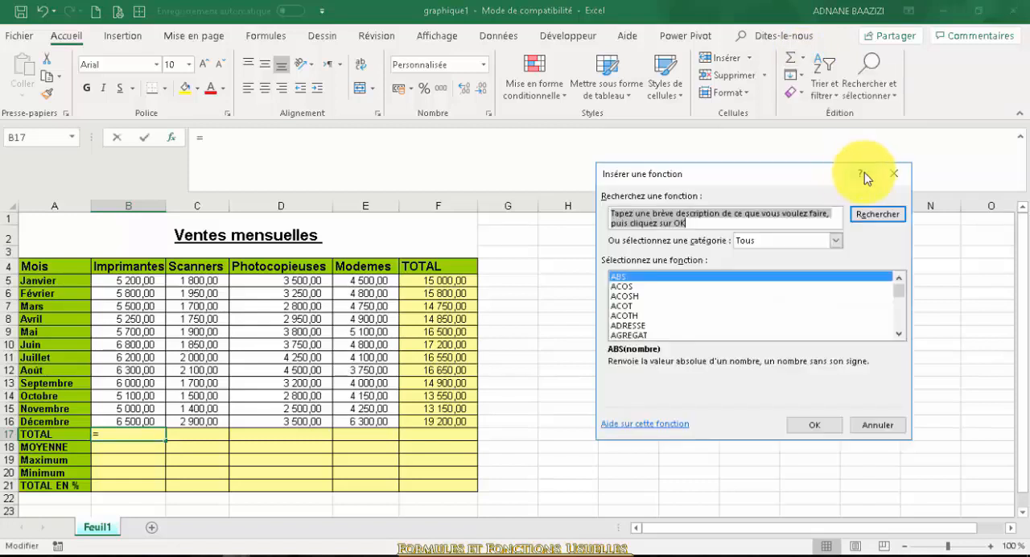
left_click(893, 174)
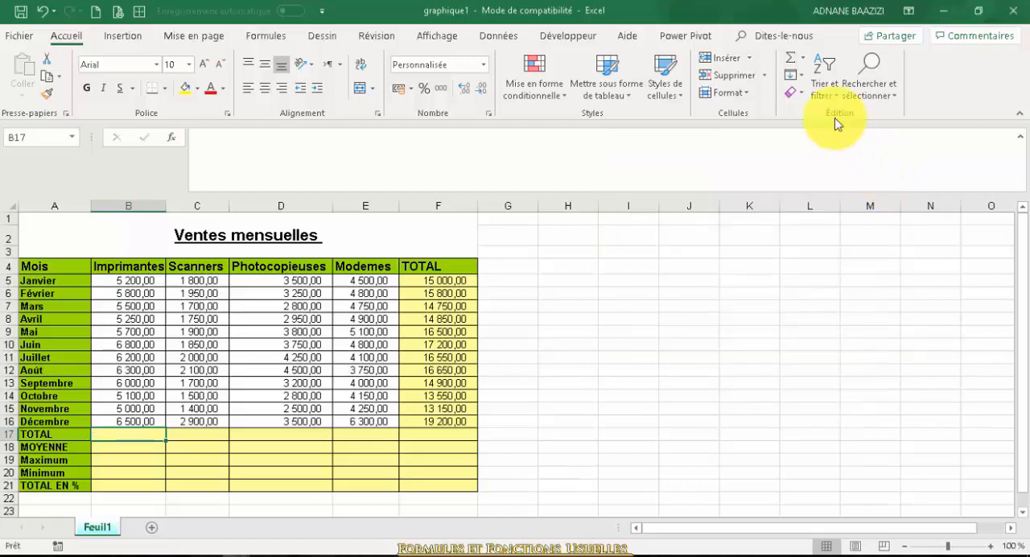
Insert an automatic Somme in B17 and reselect B5:B16 as its range to total the Imprimantes column
left_click(803, 59)
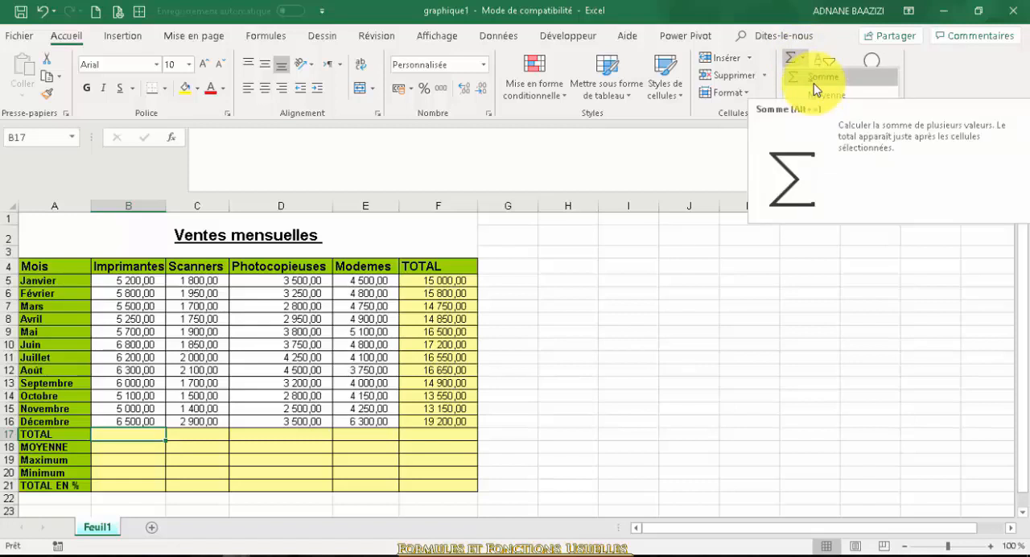
left_click(814, 83)
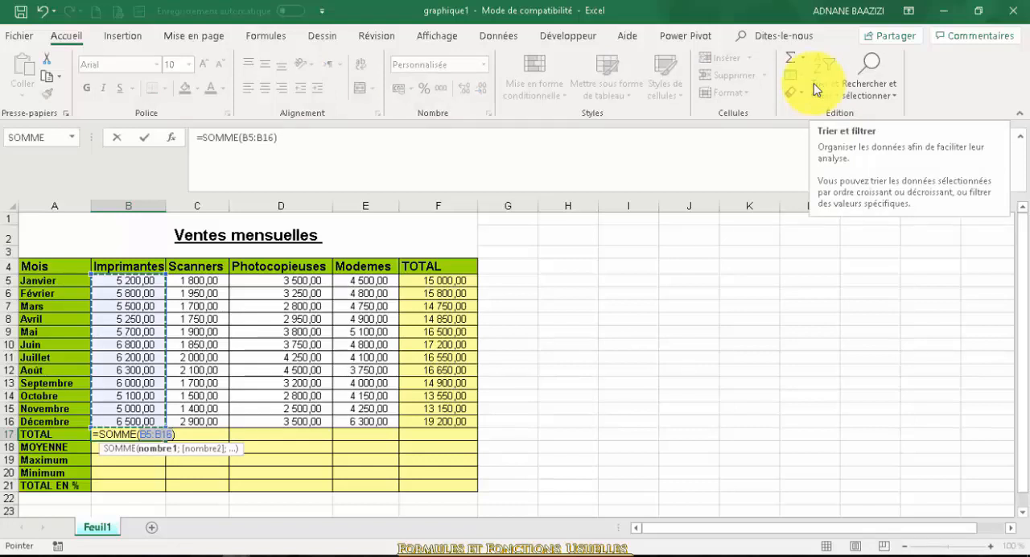
key("BackSpace")
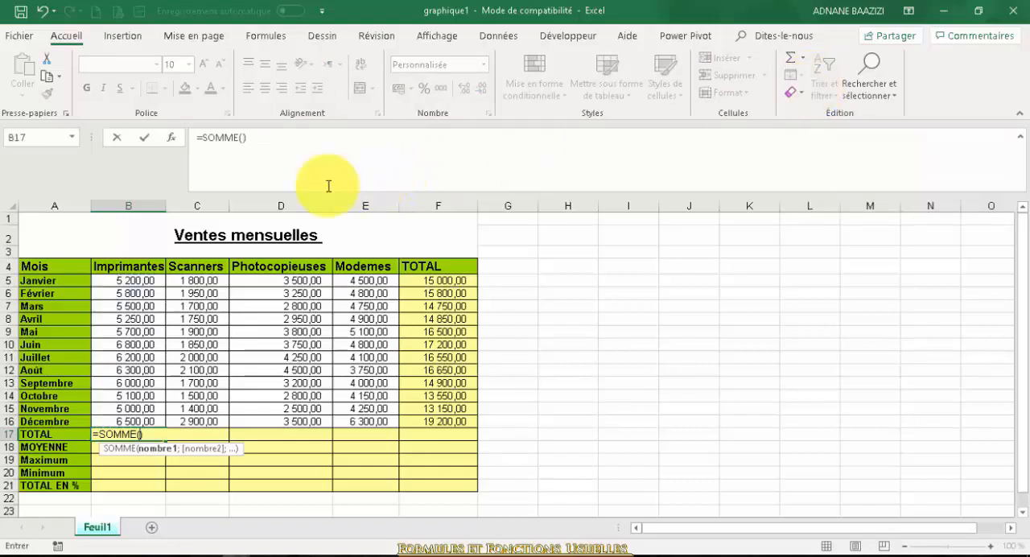
left_click_drag(128, 278, 137, 422)
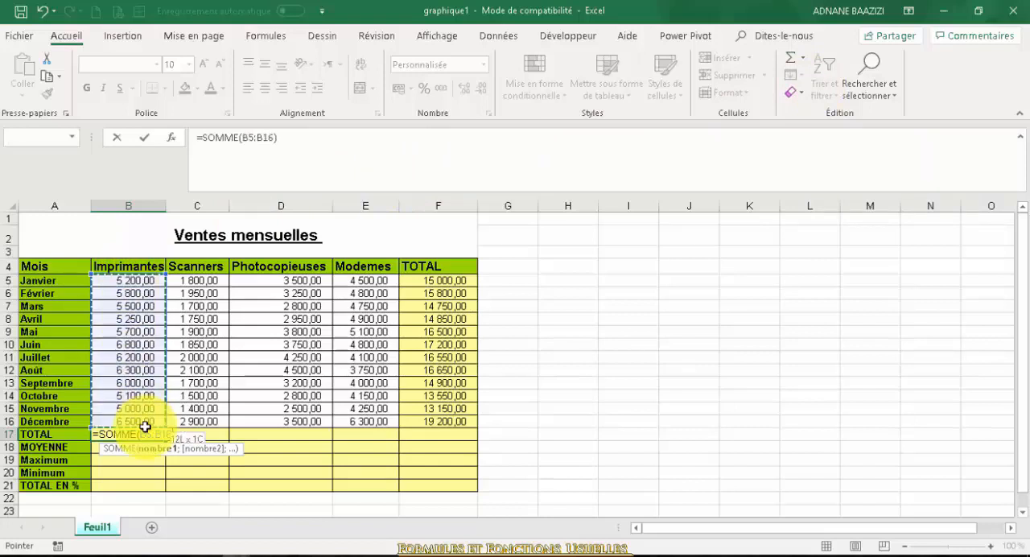
key("Return")
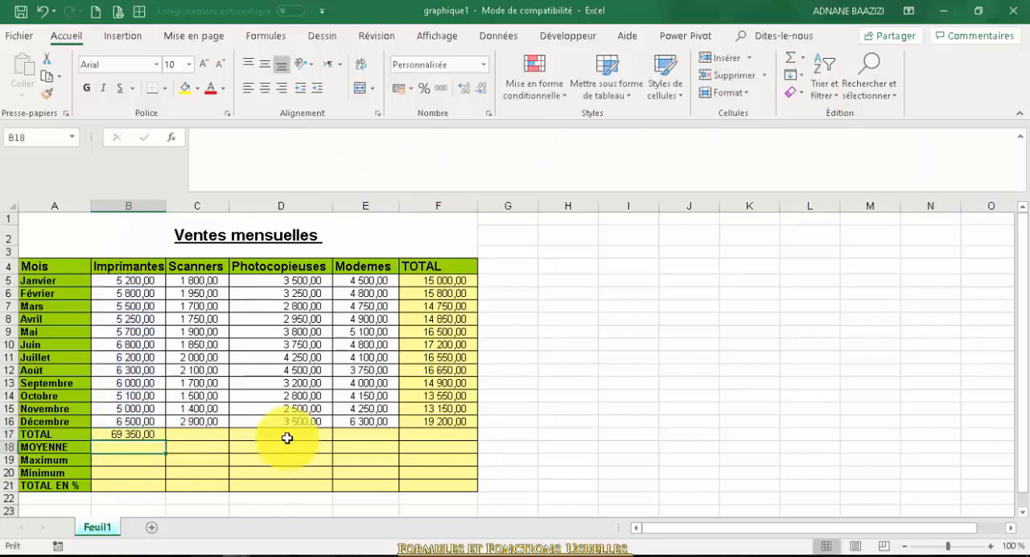
Fill the TOTAL formula from B17 across to the Modemes column in E17 and check the copied formula there
left_click(150, 434)
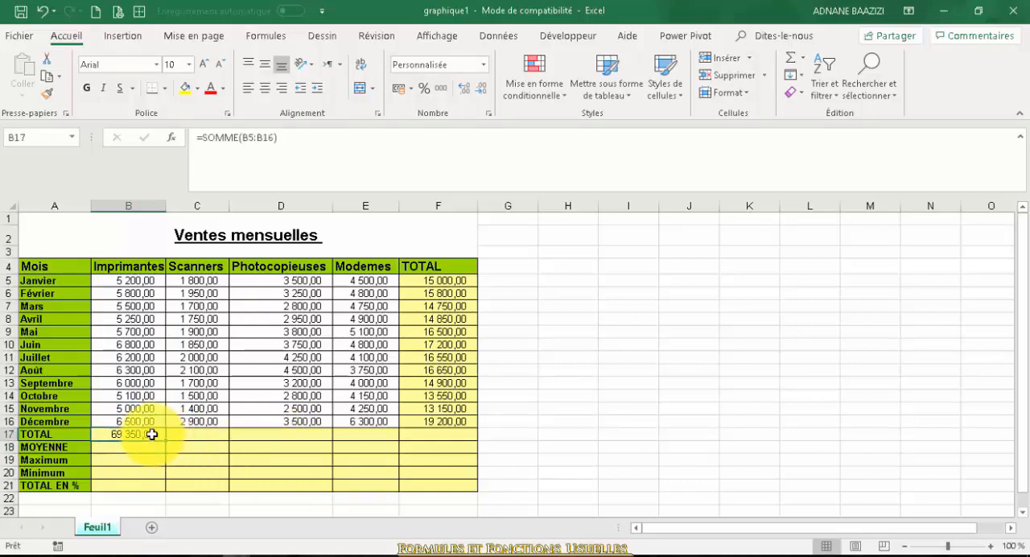
left_click_drag(164, 442, 396, 447)
left_click(368, 433)
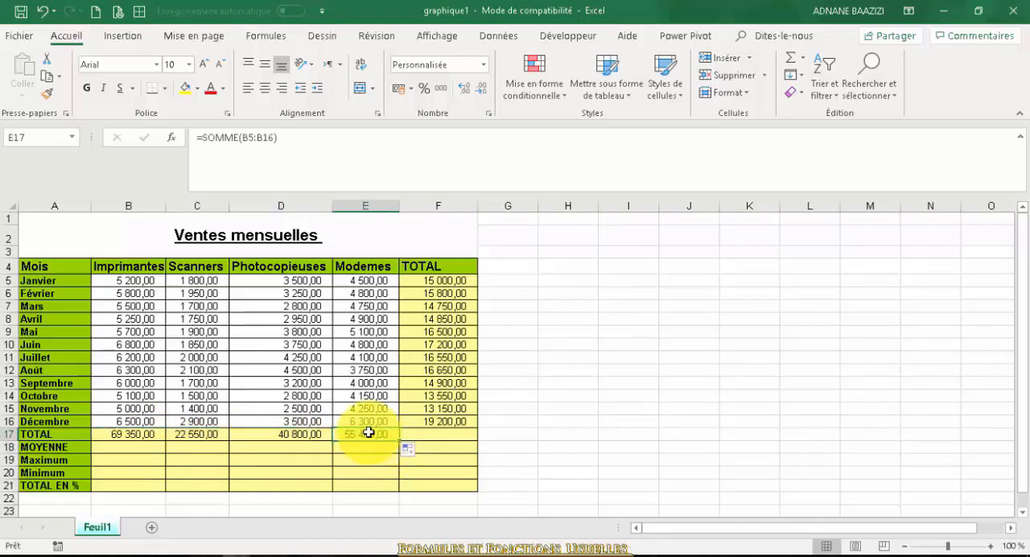
Insert the statistical function MOYENNE in B18, accepting the suggested range B5:B17
left_click(111, 445)
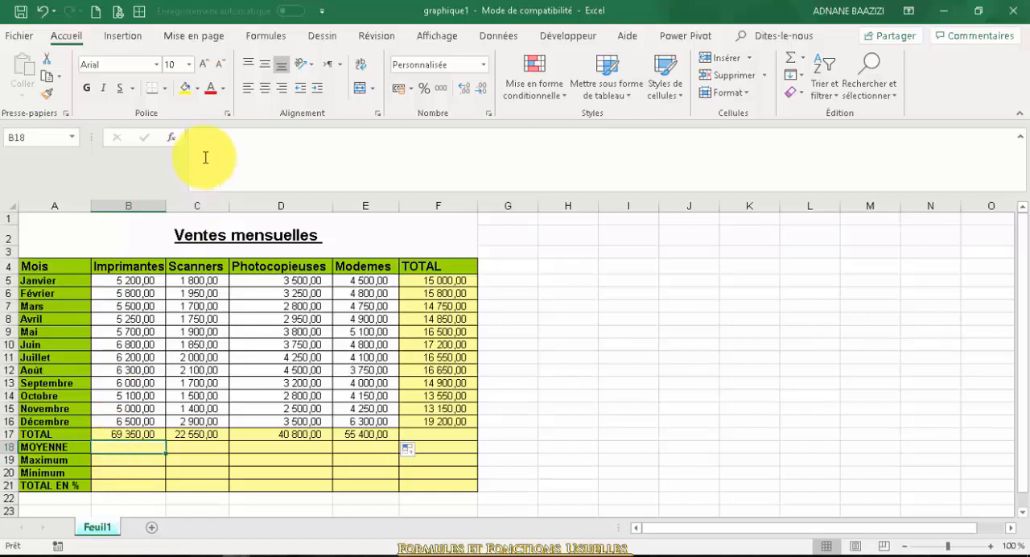
left_click(260, 40)
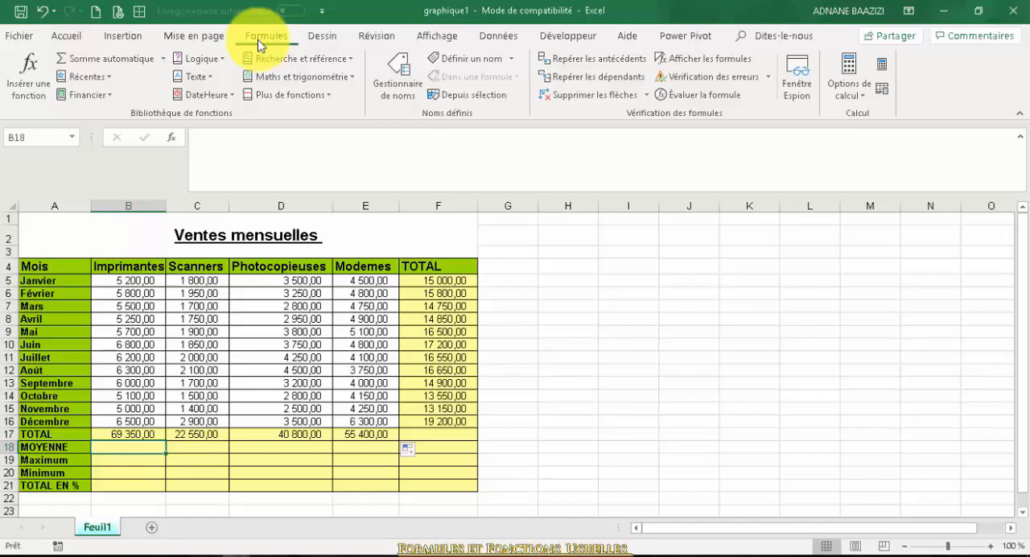
left_click(290, 94)
mouse_move(326, 117)
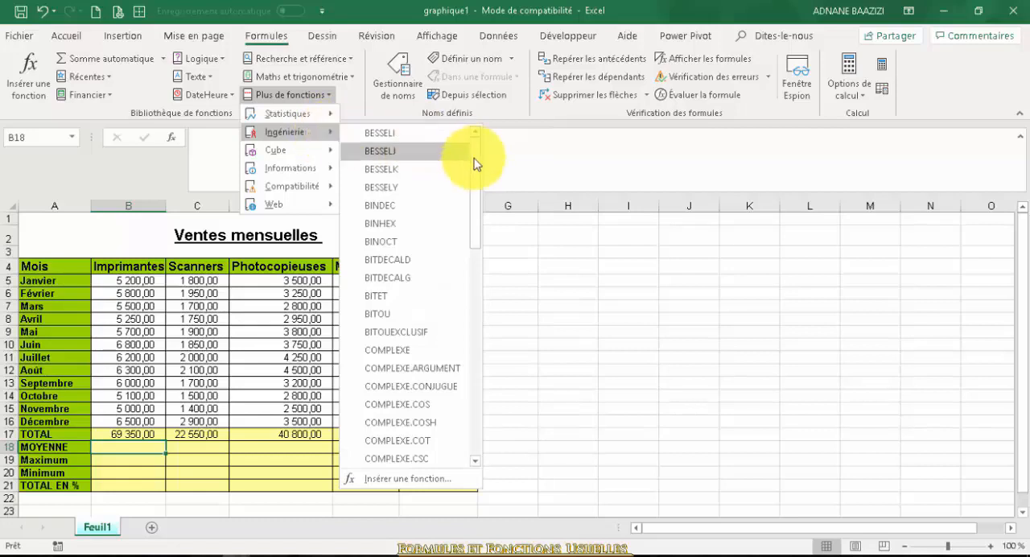
left_click_drag(475, 164, 485, 413)
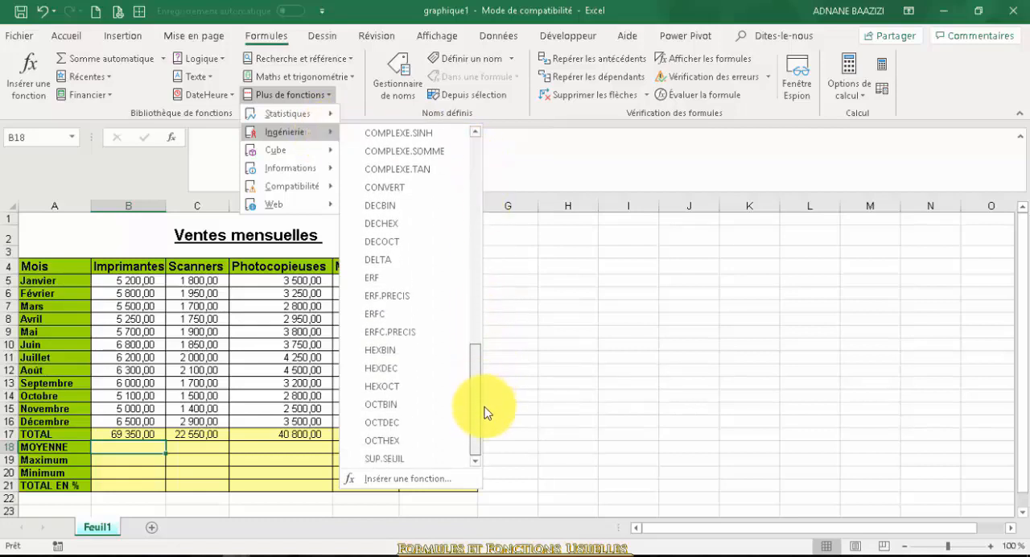
mouse_move(321, 118)
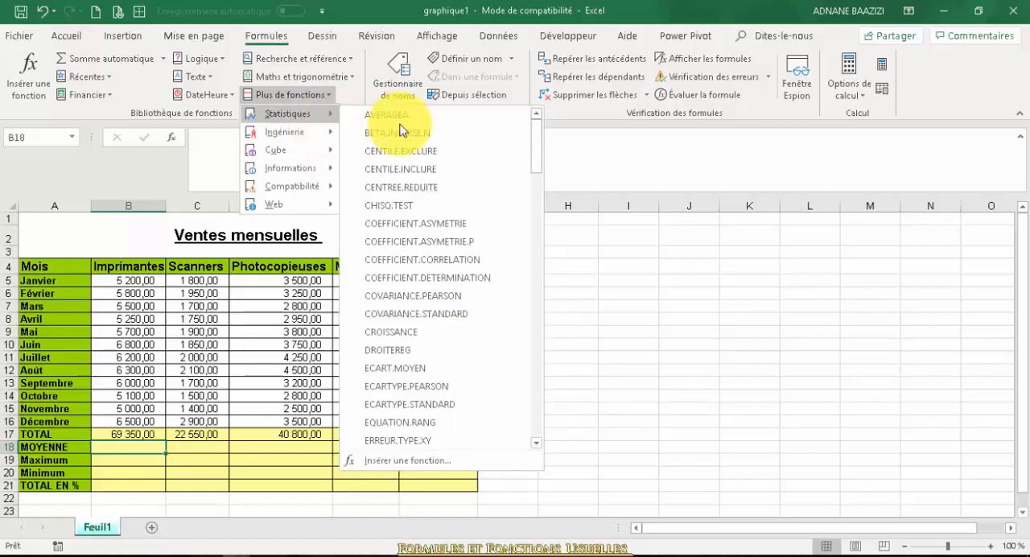
left_click_drag(541, 171, 546, 327)
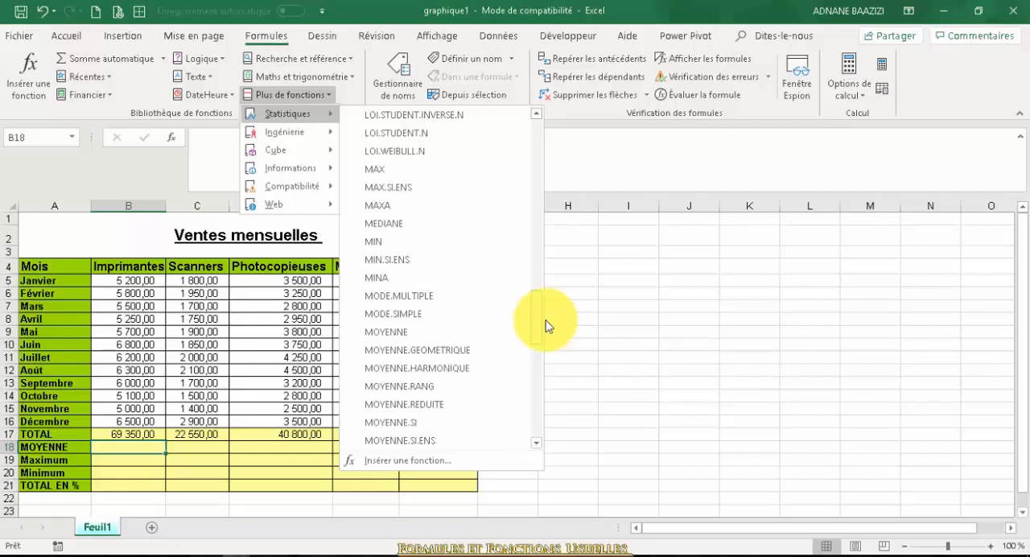
left_click(463, 335)
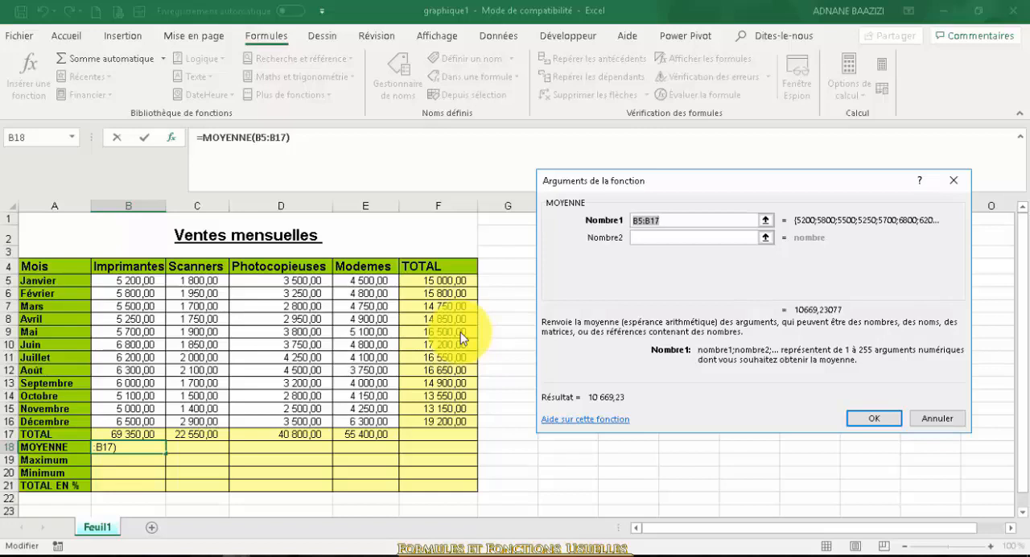
key("Return")
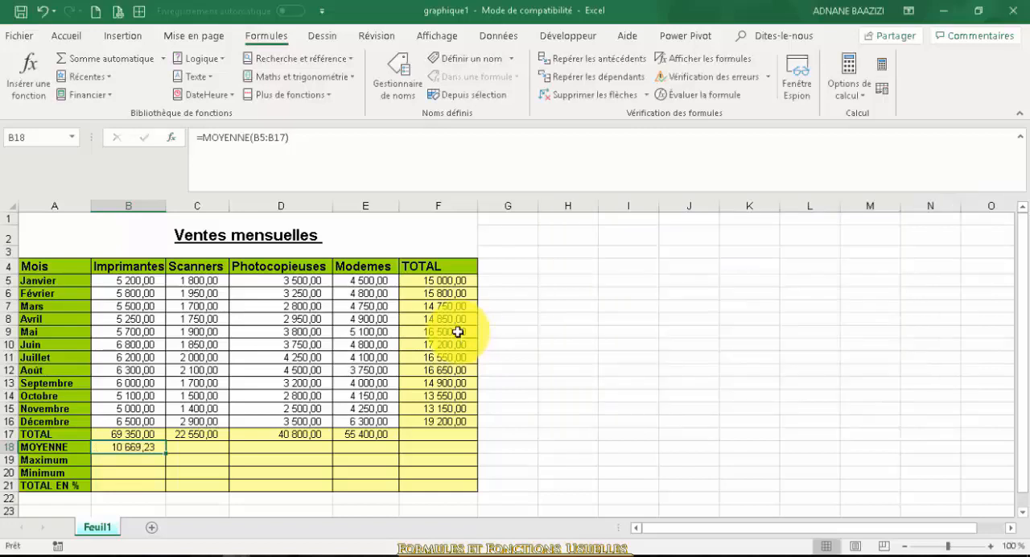
Correct the MOYENNE range in B18 to B5:B16 and fill the formula across to E18
double_click(131, 446)
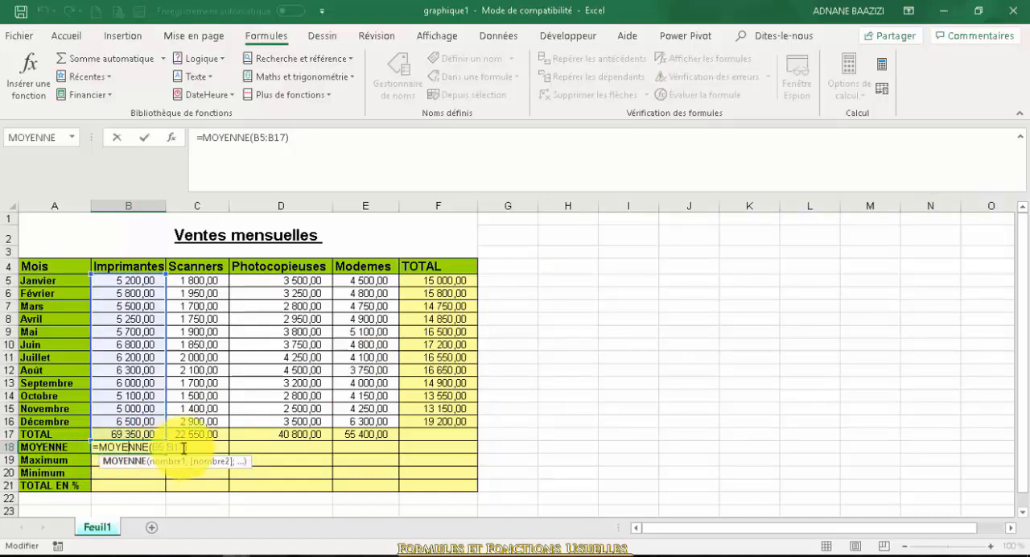
left_click(184, 447)
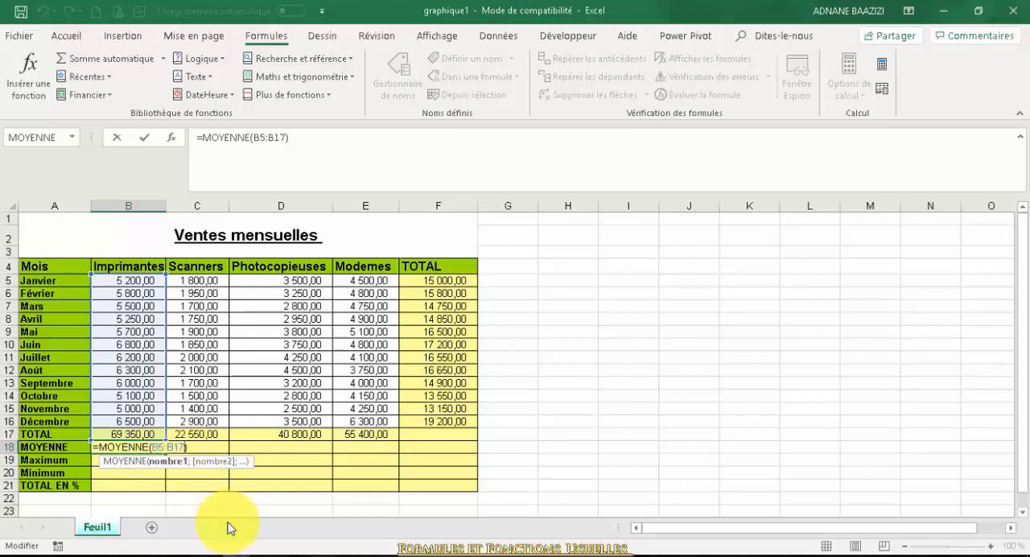
key("BackSpace")
key("BackSpace")
key("BackSpace")
key("BackSpace")
key("BackSpace")
key("BackSpace")
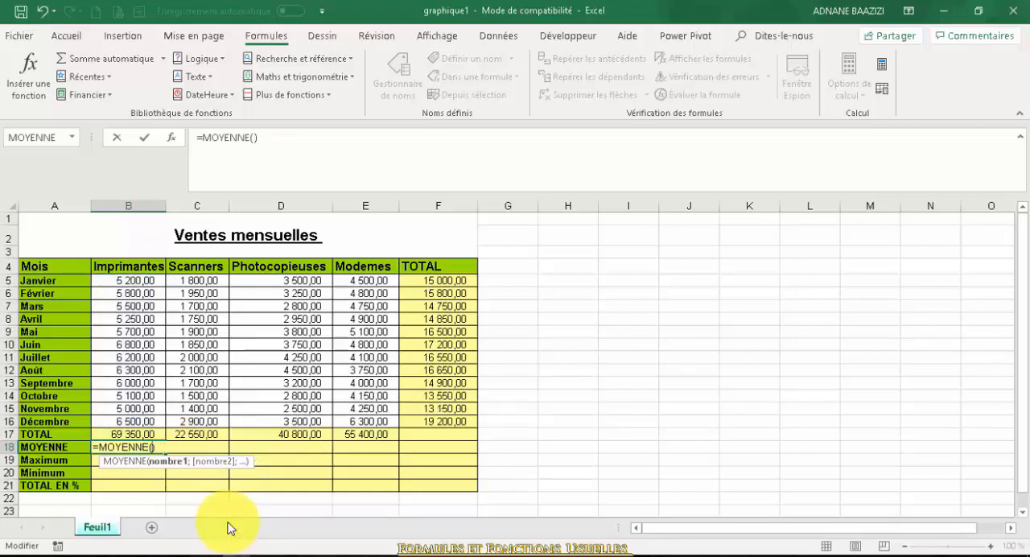
left_click_drag(133, 280, 136, 416)
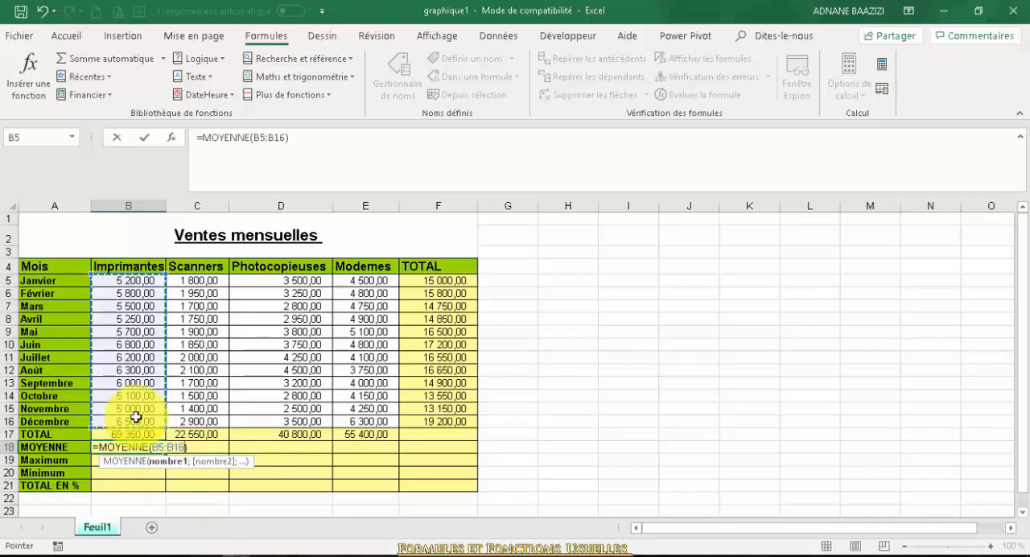
key("Return")
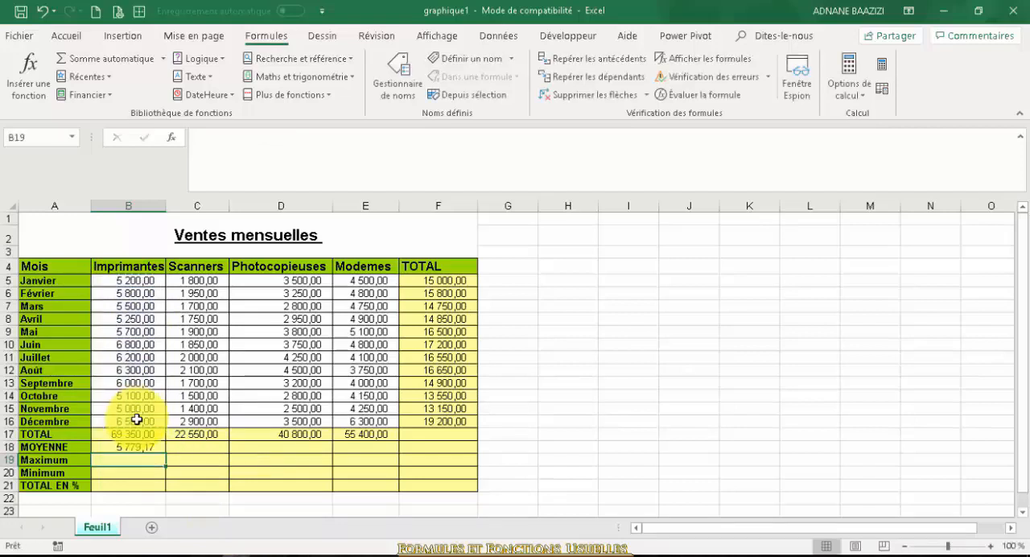
left_click(148, 447)
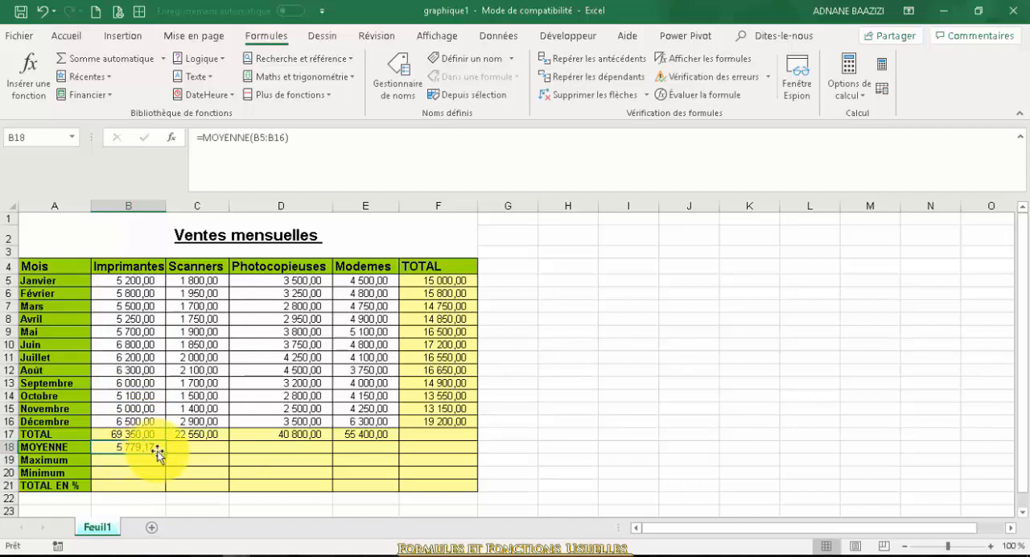
left_click_drag(165, 453, 408, 449)
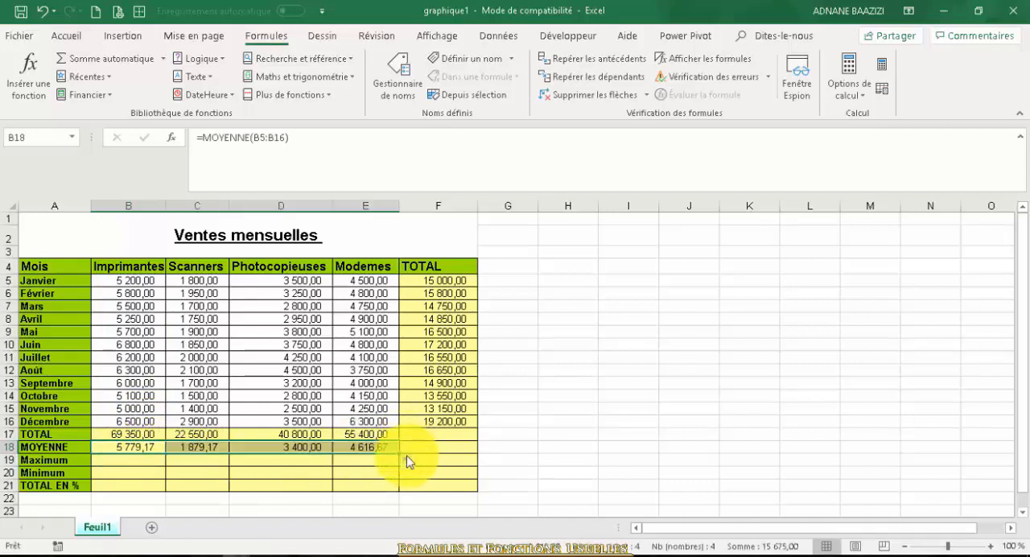
Insert the statistical function MAX in B19 with B5:B16 as its Nombre1 argument for the Imprimantes maximum
left_click(131, 459)
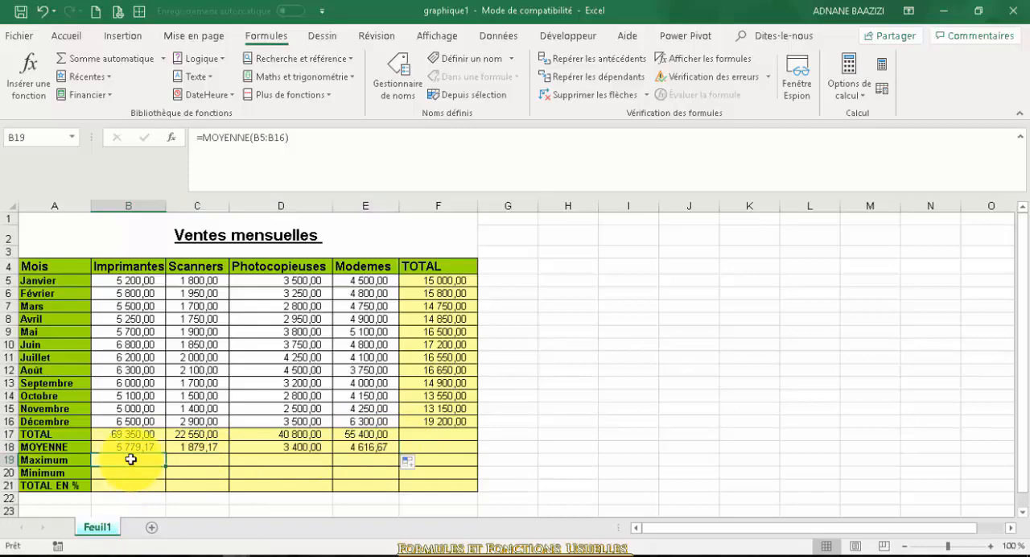
left_click(322, 96)
mouse_move(329, 117)
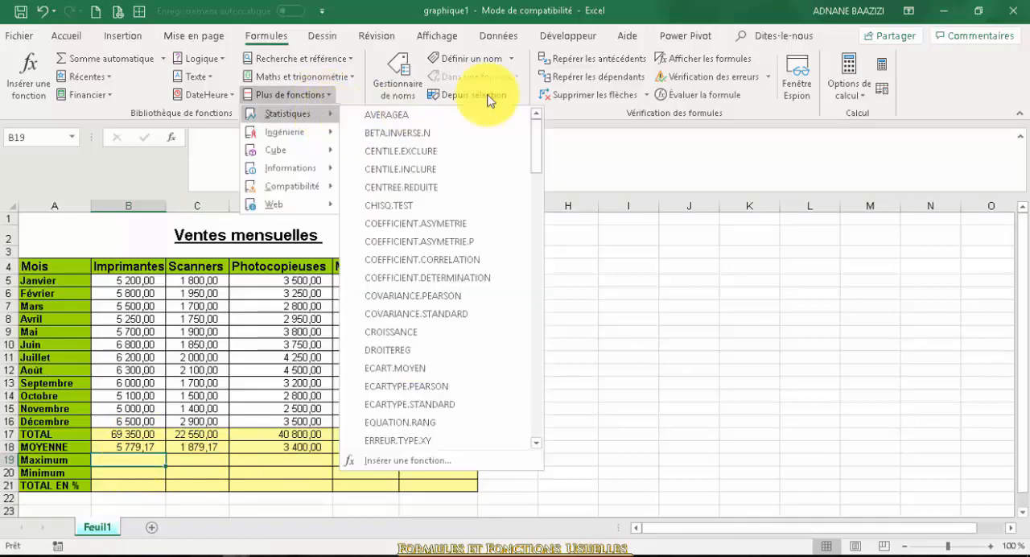
left_click_drag(538, 133, 545, 303)
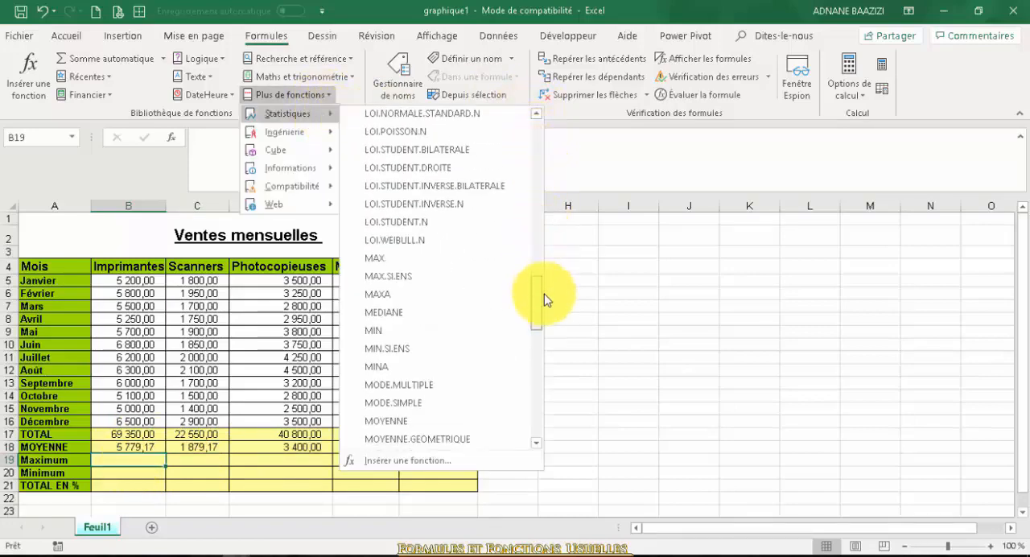
left_click(465, 258)
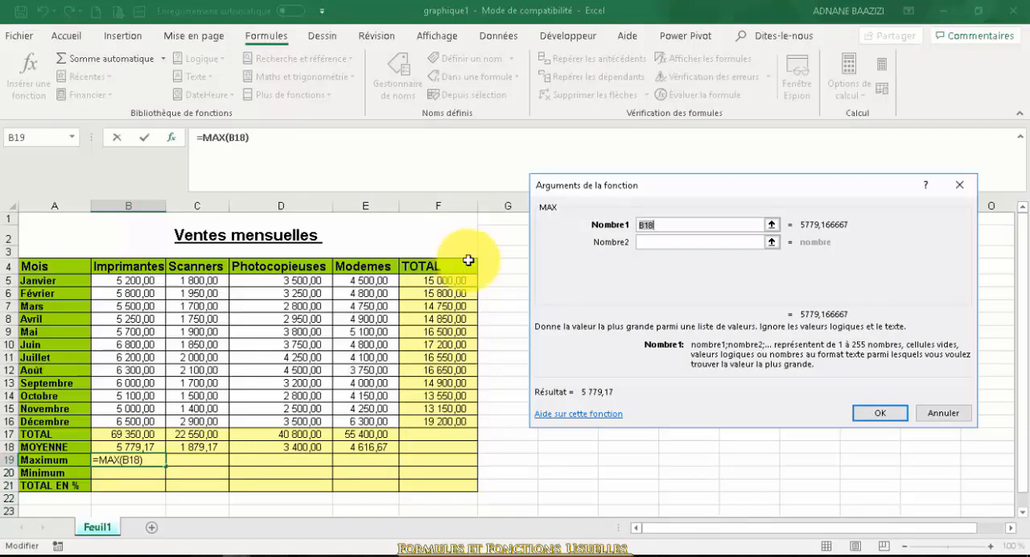
left_click(731, 223)
key("BackSpace")
key("BackSpace")
key("BackSpace")
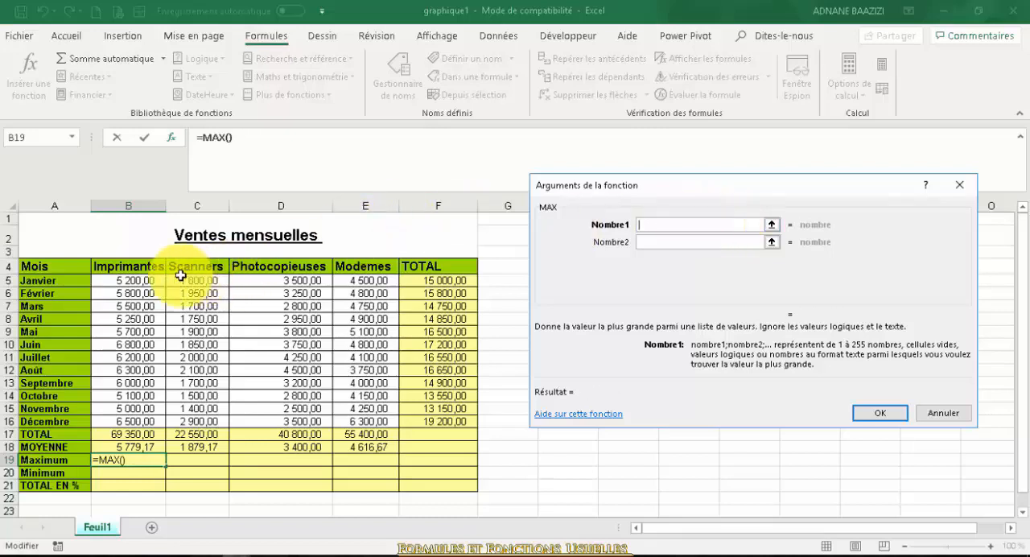
left_click_drag(129, 280, 160, 422)
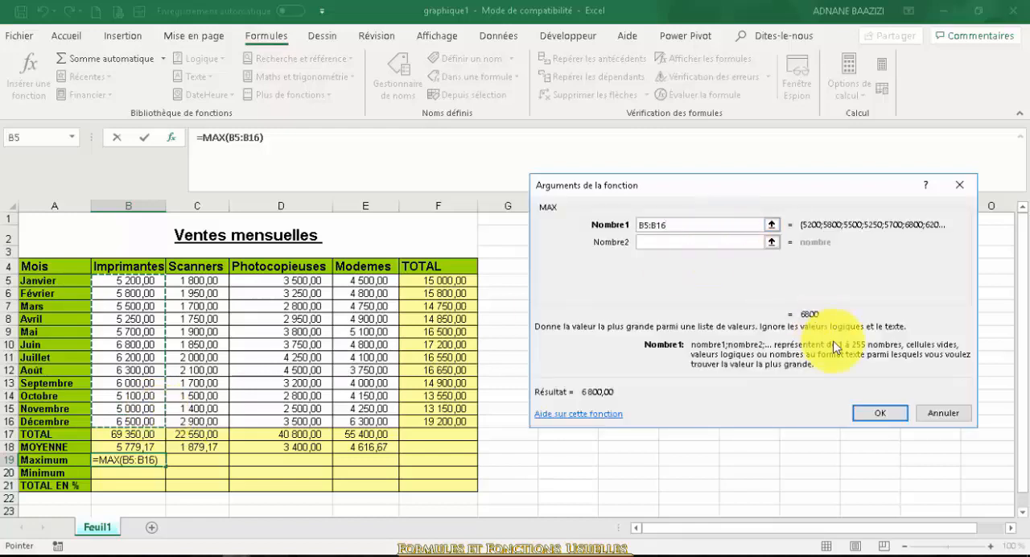
left_click(879, 413)
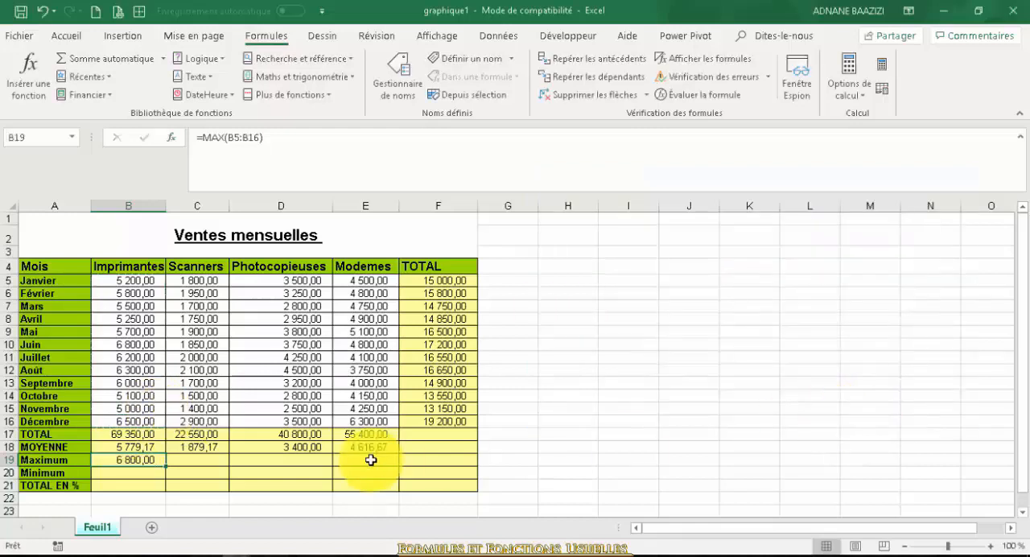
Fill the MAX formula from B19 across to the Modemes column in E19
left_click_drag(167, 465, 379, 477)
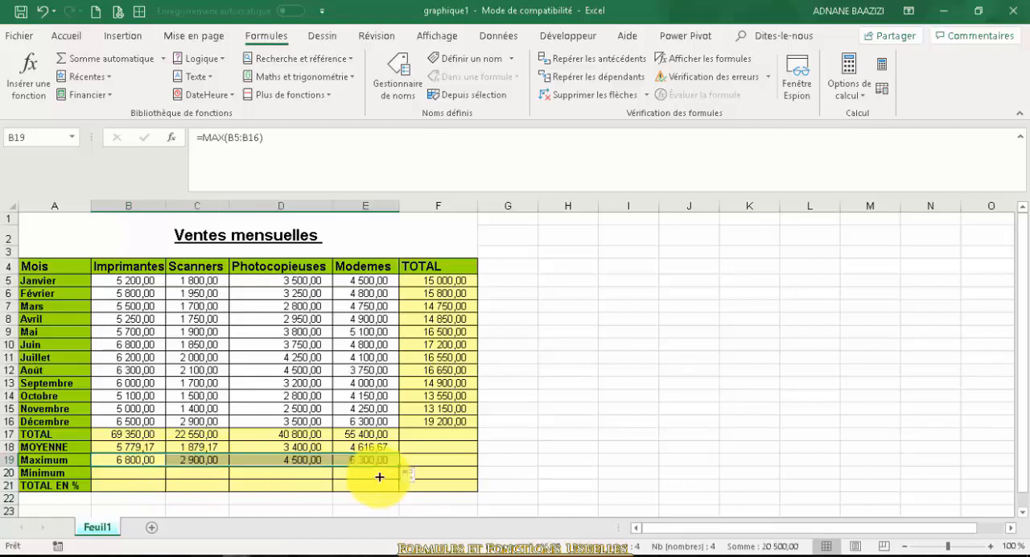
Insert the statistical function MIN in B20 with B5:B16 as its Nombre1 argument and fill the formula across to E20
left_click(119, 475)
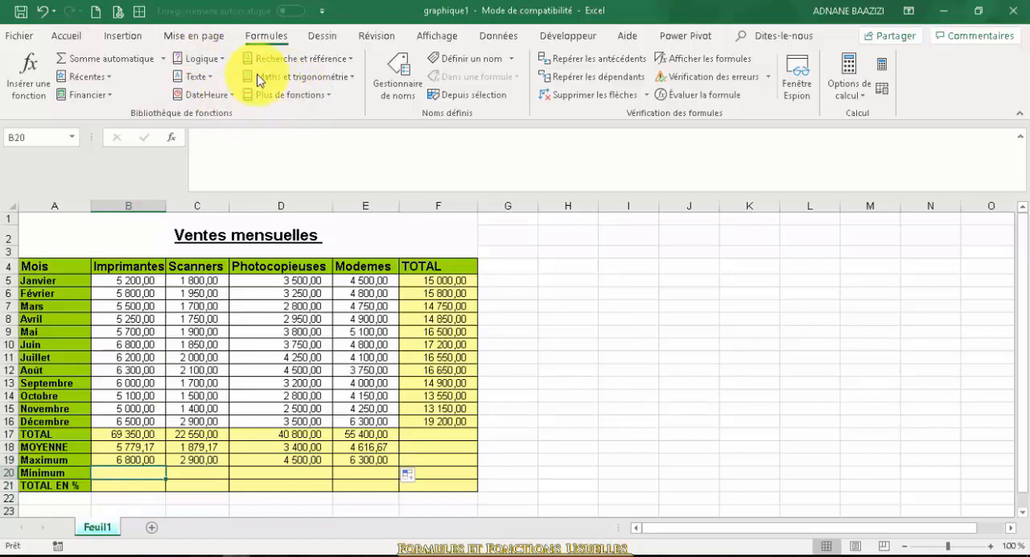
left_click(328, 96)
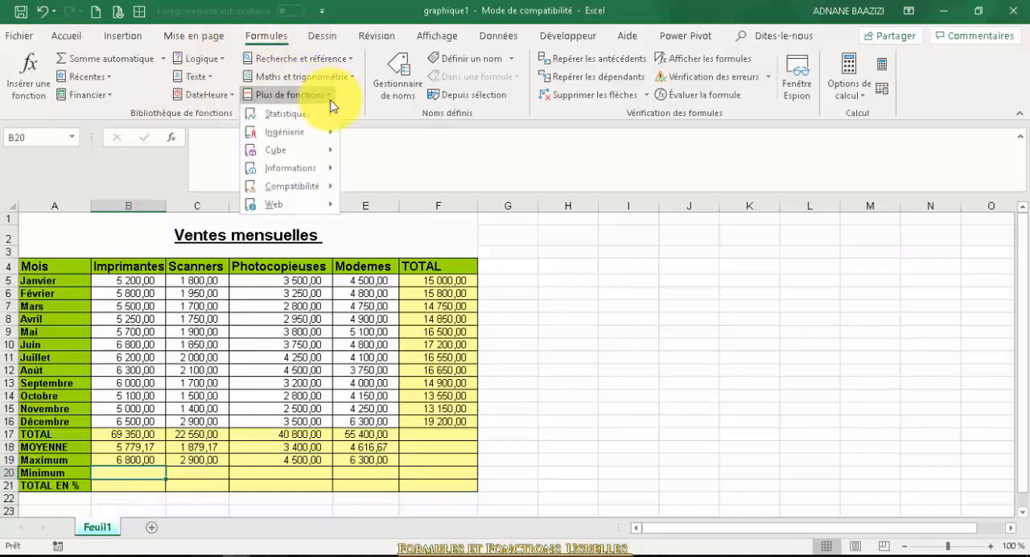
mouse_move(334, 117)
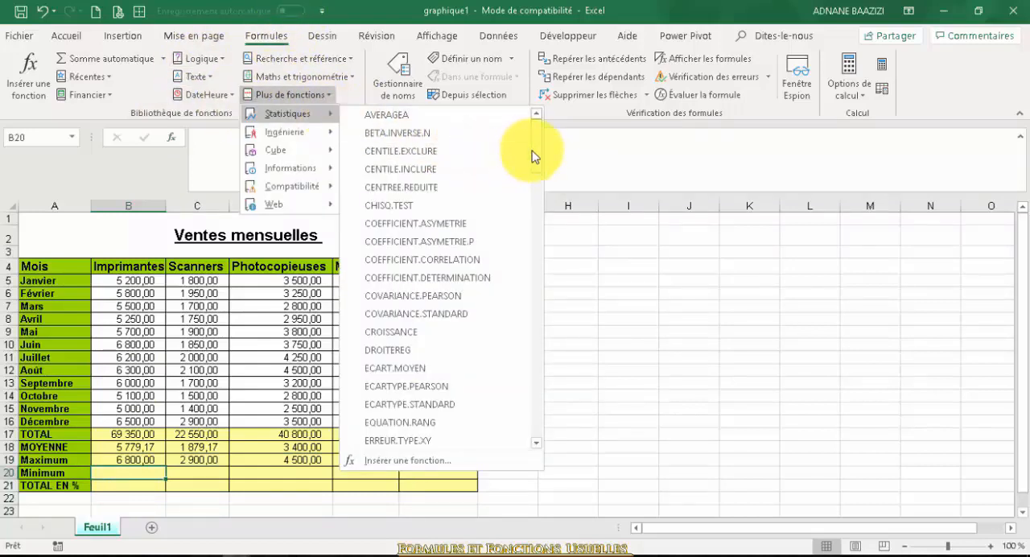
left_click_drag(534, 157, 536, 327)
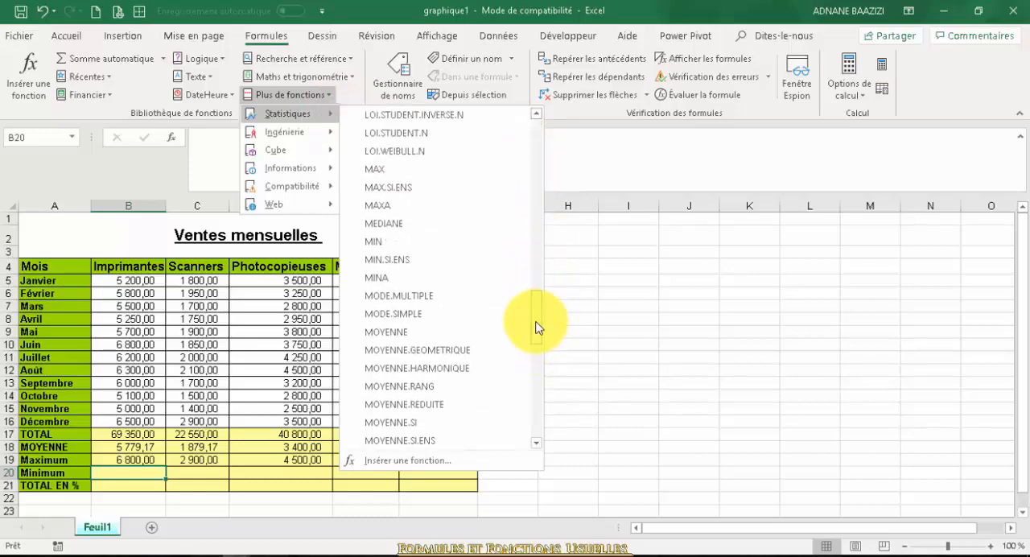
left_click(406, 243)
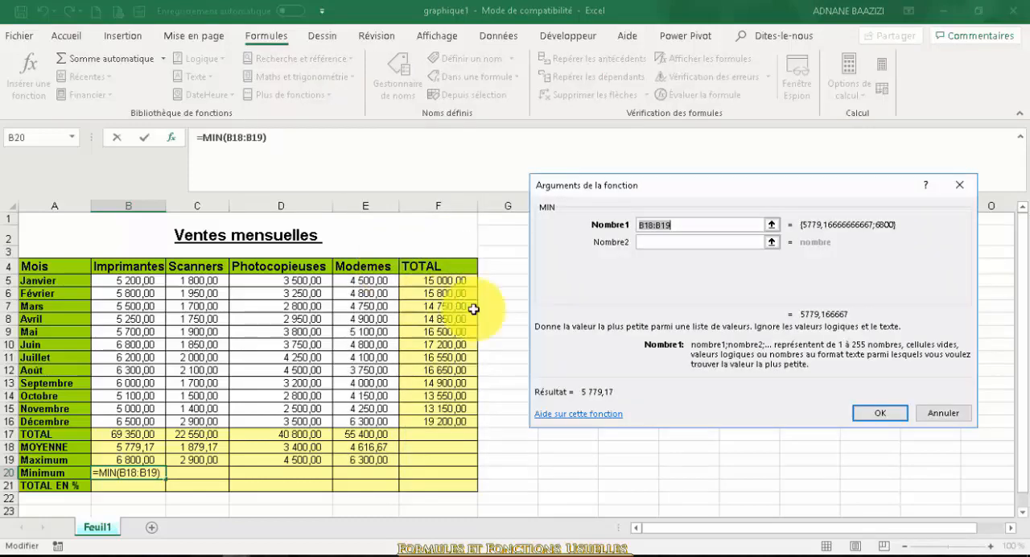
key("Delete")
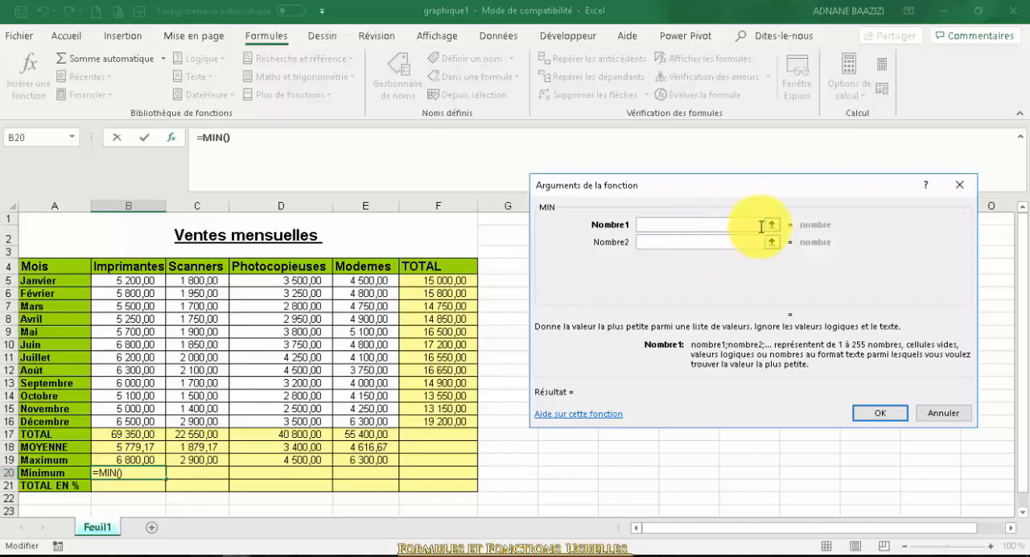
left_click_drag(129, 280, 127, 421)
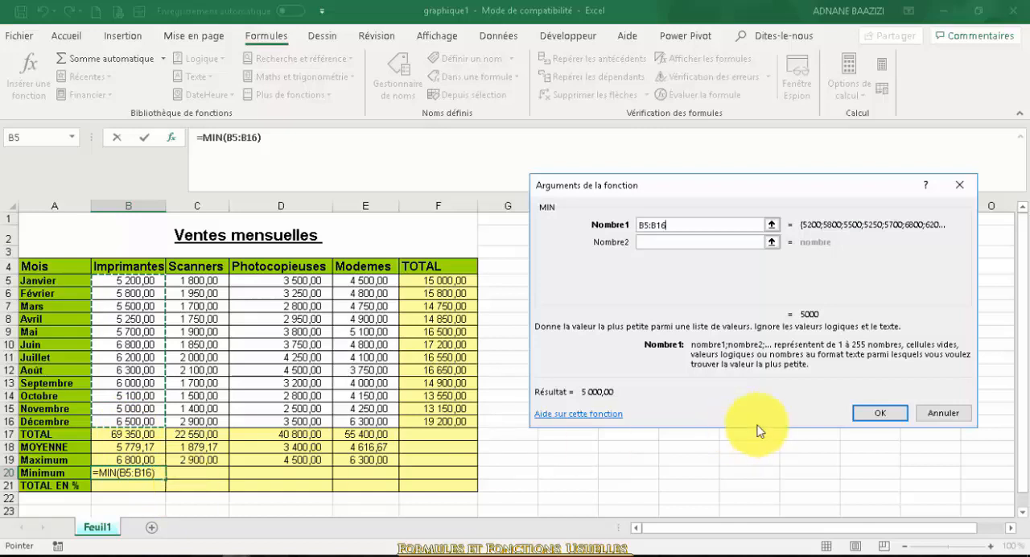
left_click(146, 143)
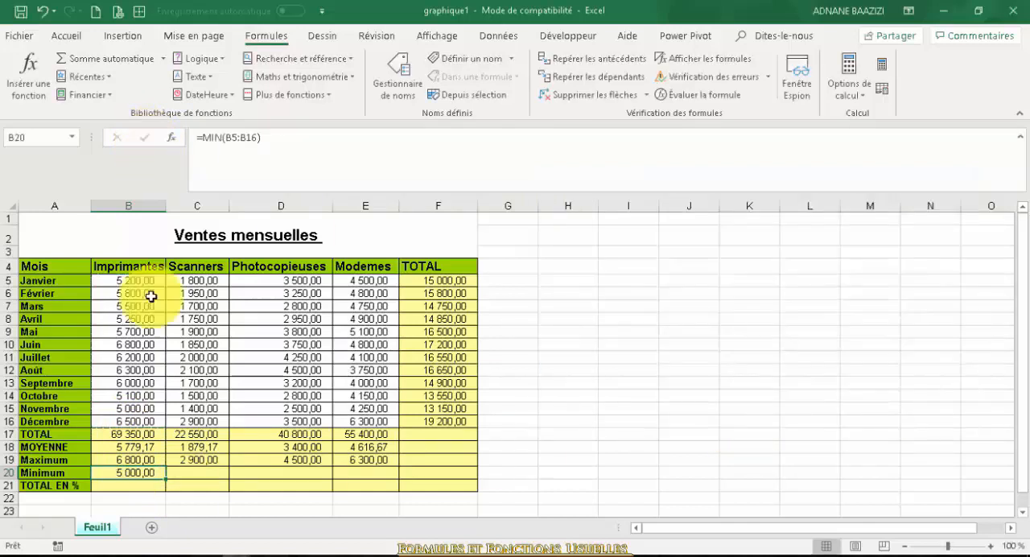
left_click_drag(165, 478, 406, 478)
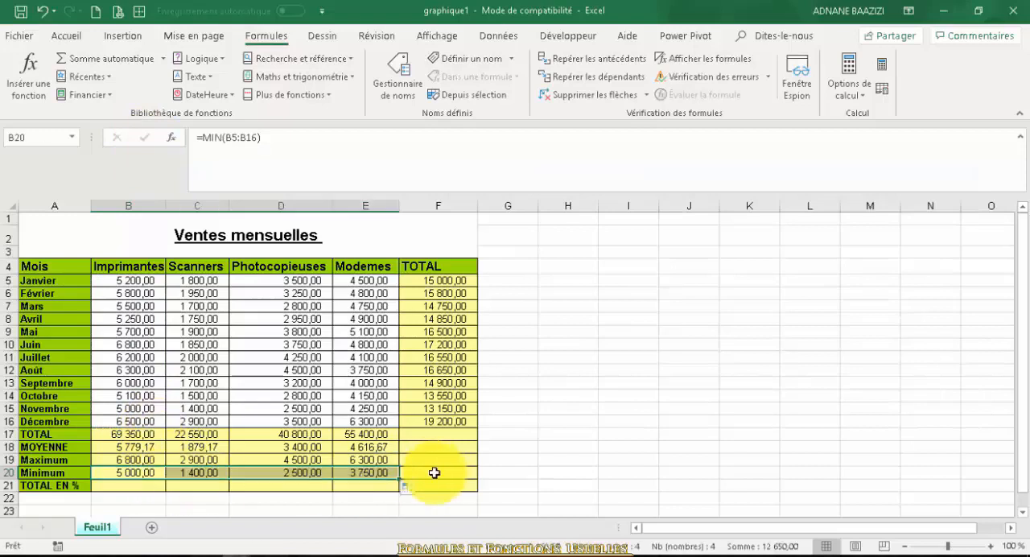
left_click(133, 486)
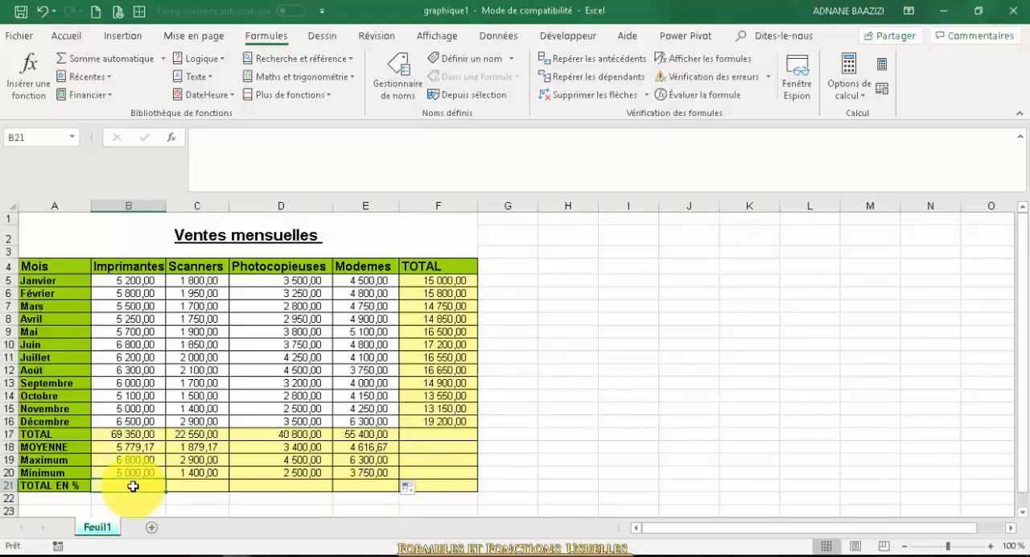
type("=")
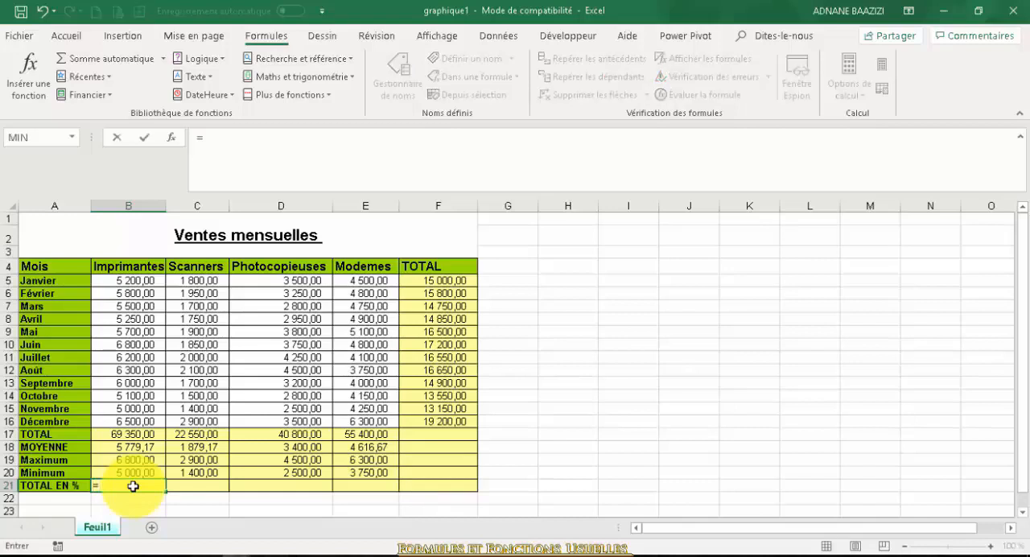
left_click(120, 435)
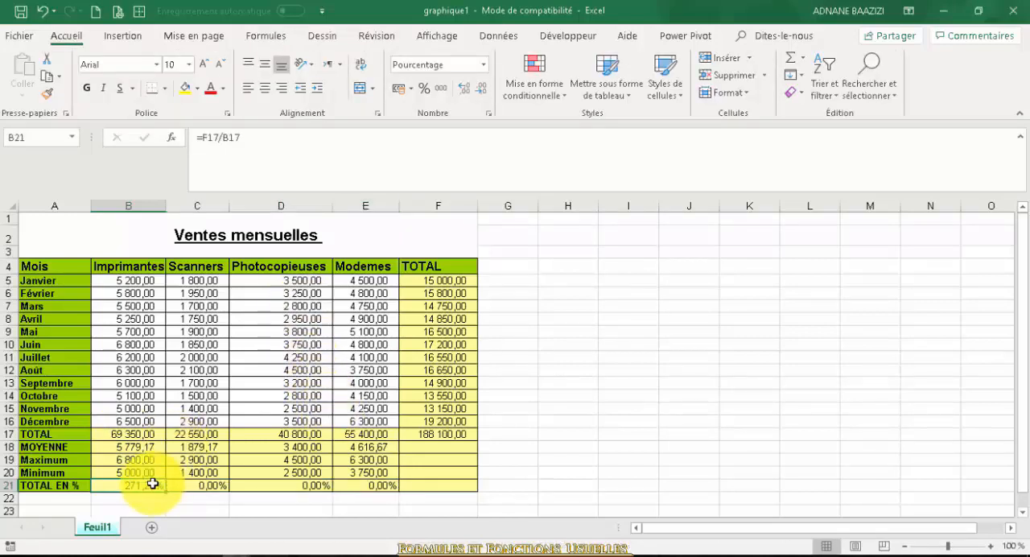
Replace the TOTAL EN % formula for Imprimantes in B21 with =B17/F17
type("=")
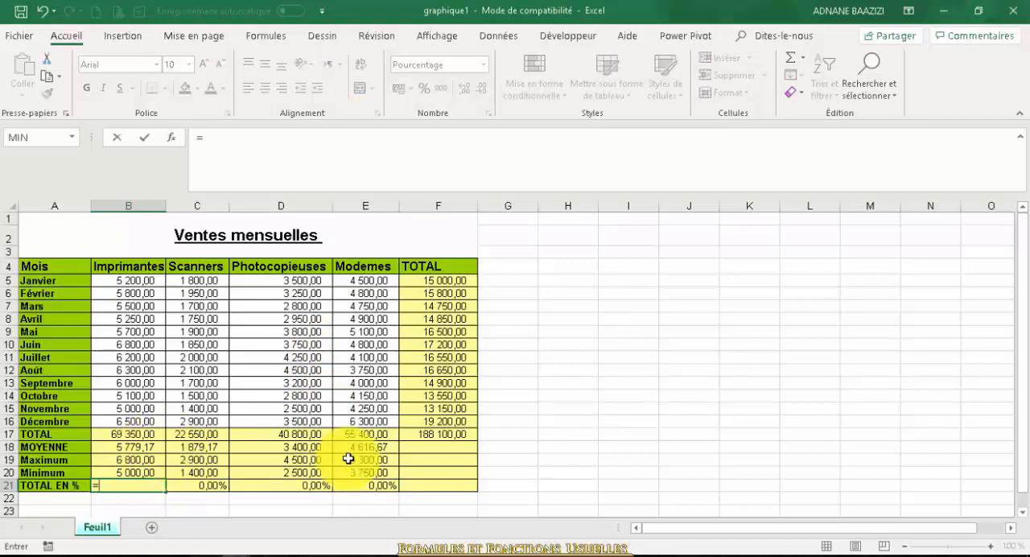
left_click(149, 434)
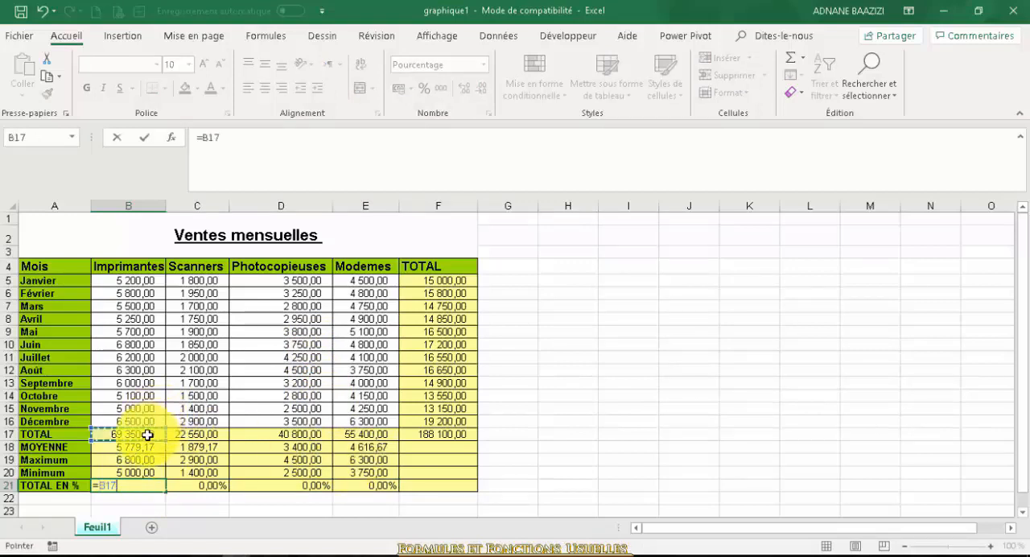
left_click(454, 434)
key("Return")
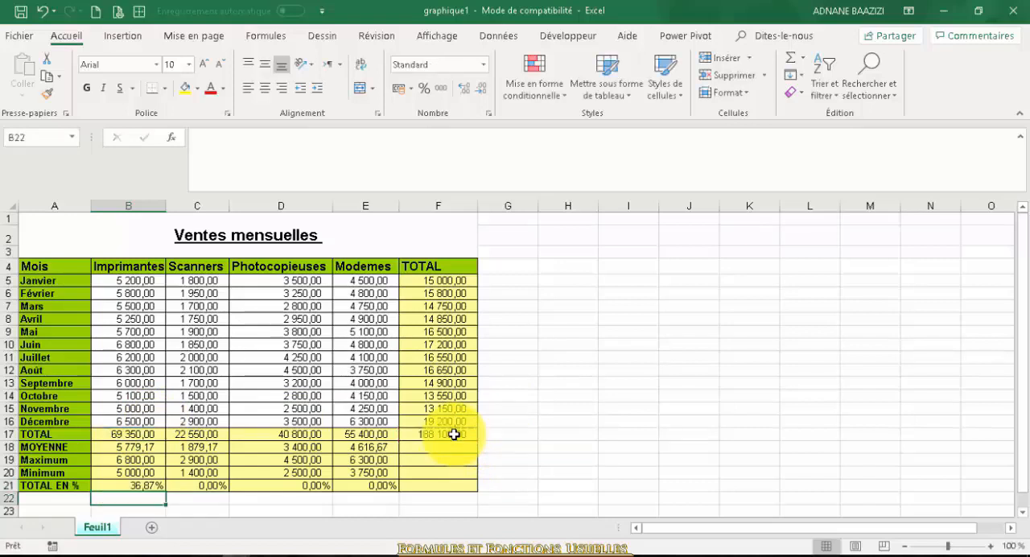
Try filling the percentage formula from B21 across to E21 and inspect the copied formula in C21
left_click(152, 486)
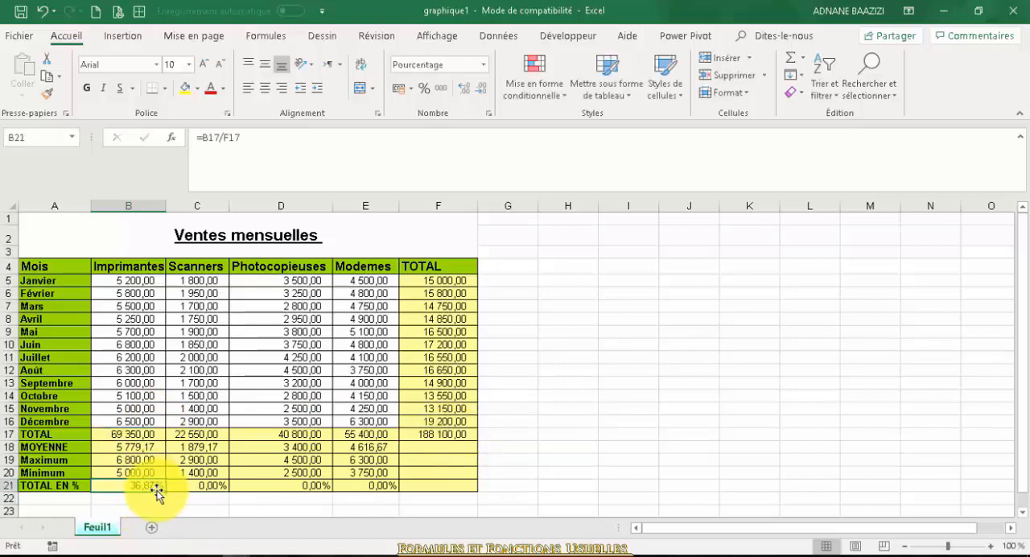
left_click_drag(164, 491, 394, 486)
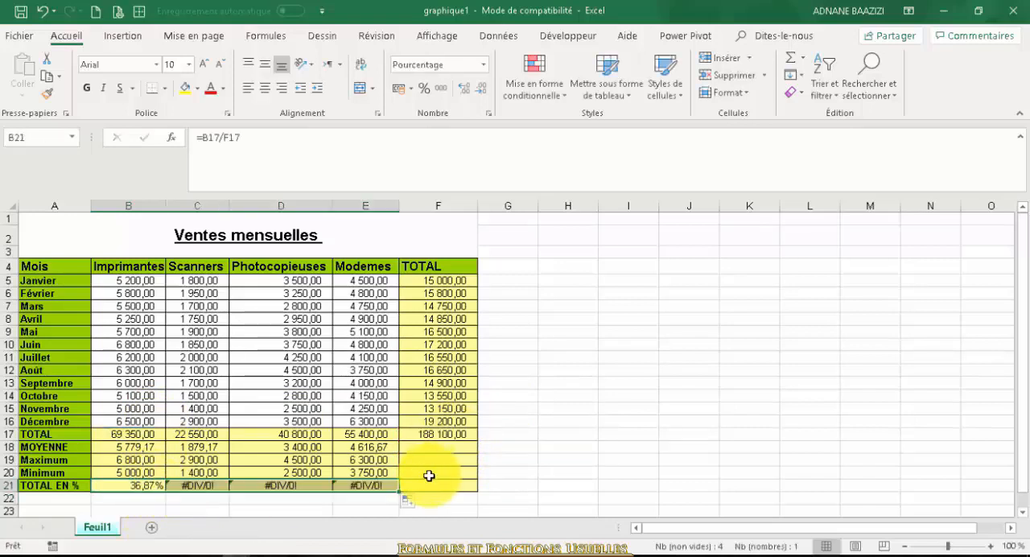
left_click(212, 485)
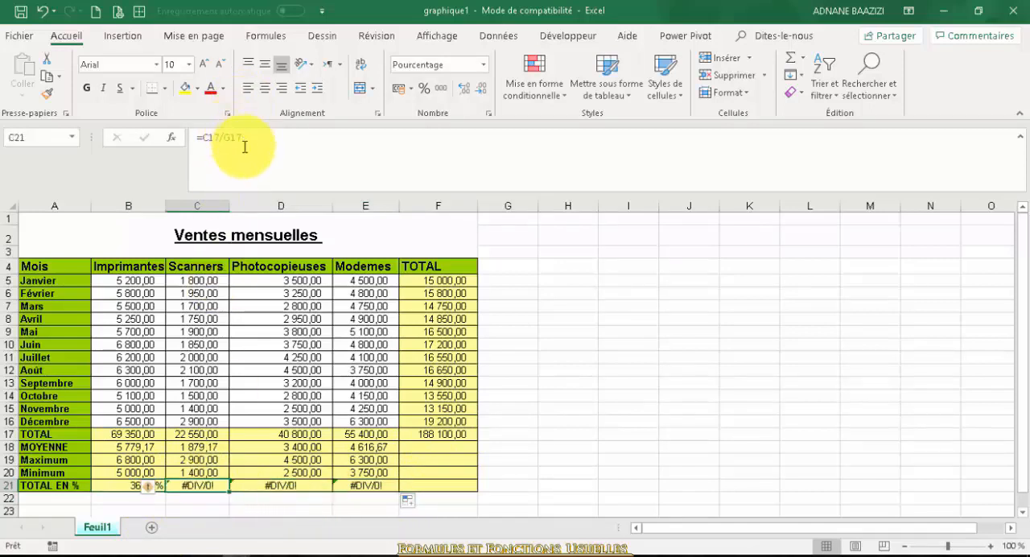
Make the grand-total reference in B21 absolute, giving =B17/$F$17, and fill the formula across to E21
left_click(121, 485)
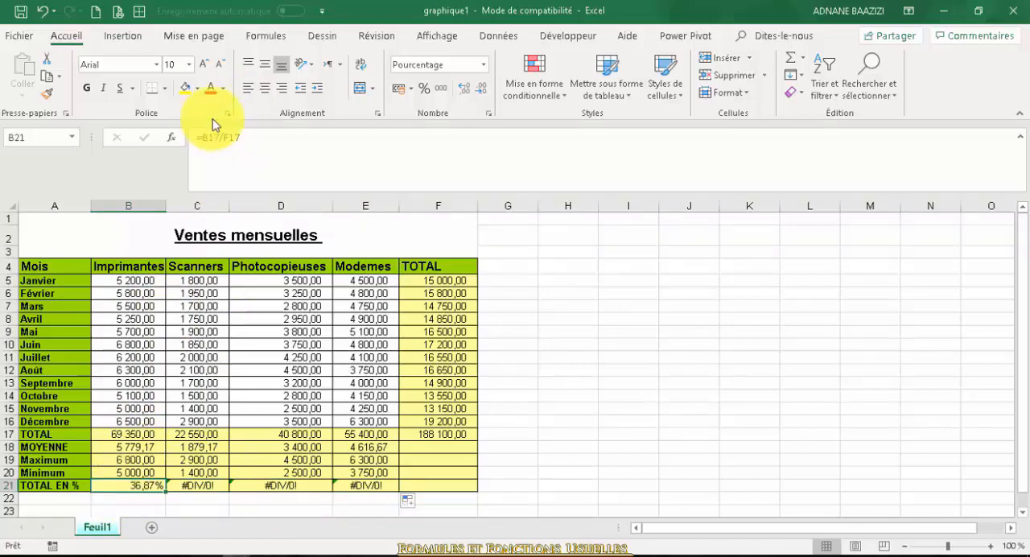
left_click(231, 137)
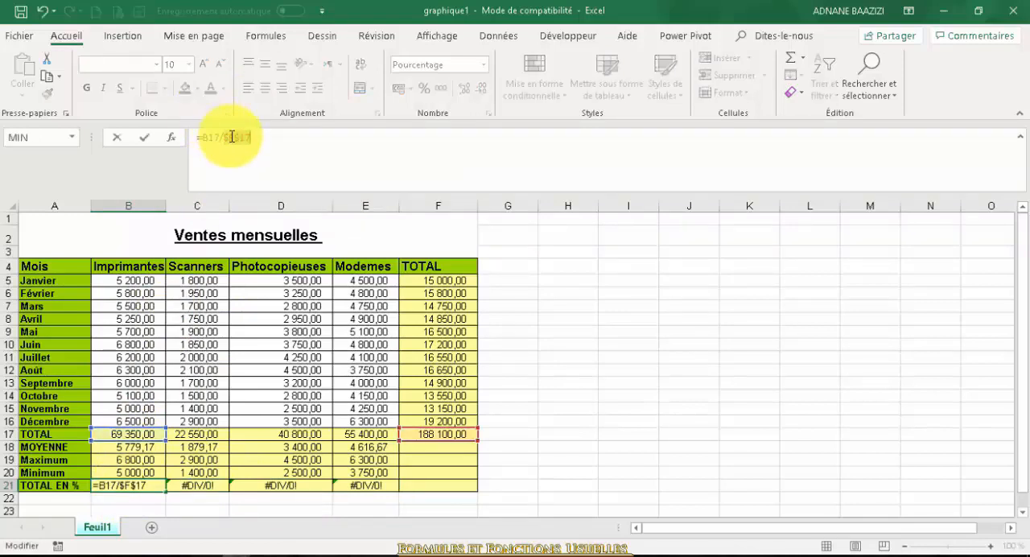
key("Return")
left_click(139, 483)
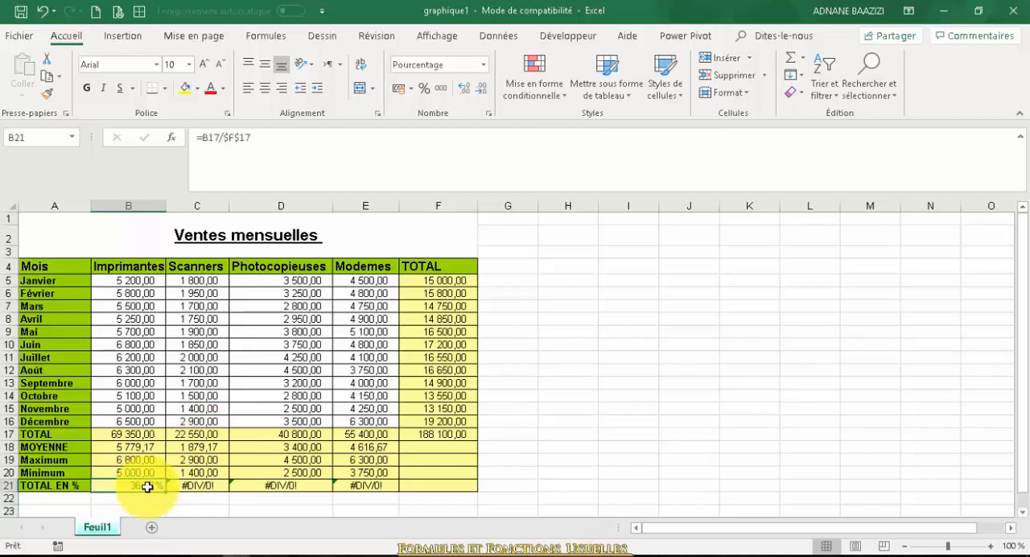
left_click_drag(165, 490, 384, 492)
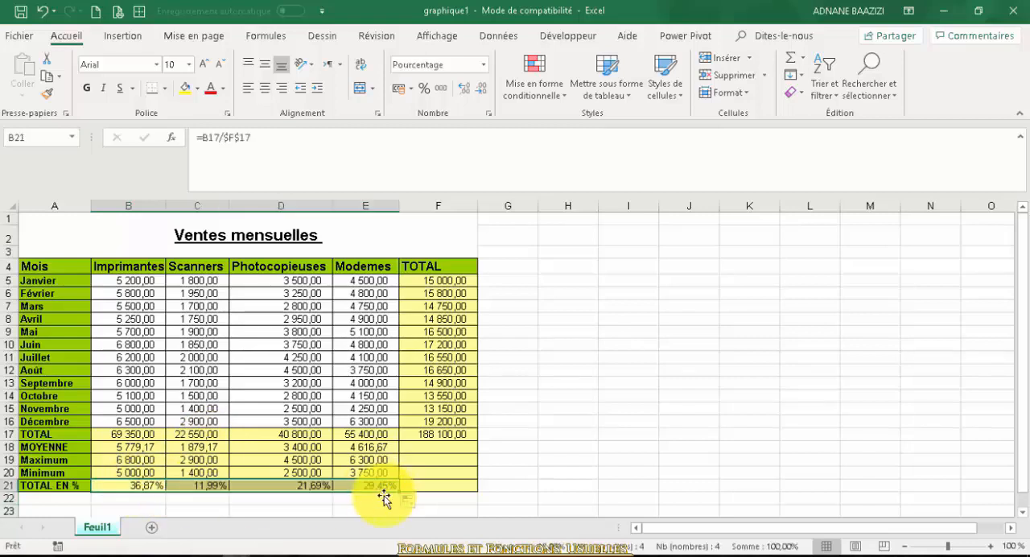
left_click(430, 481)
type("=")
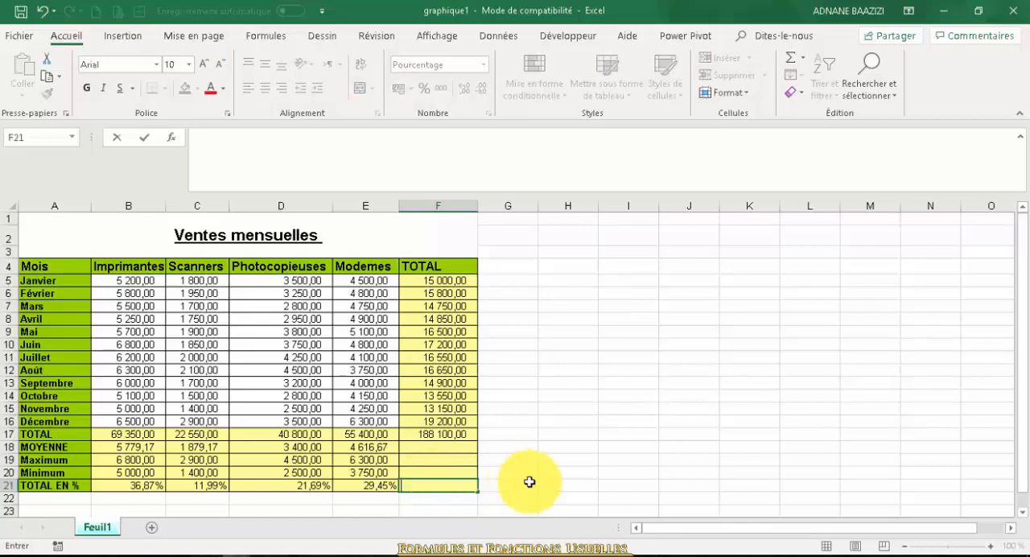
key("Escape")
Copy the grand total in F17 and paste only its formula into F21 to sum the percentages
left_click(453, 435)
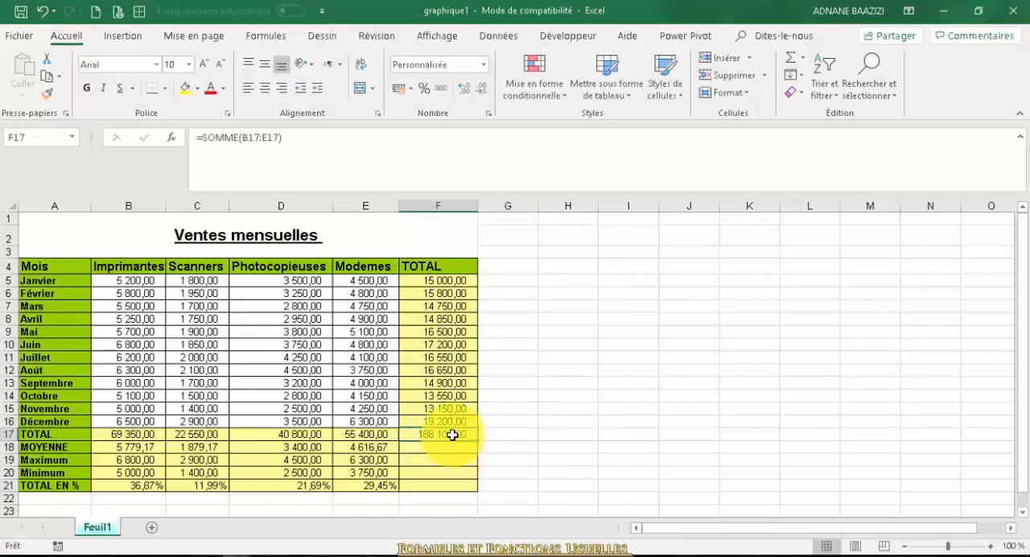
key("ctrl+c")
left_click(432, 482)
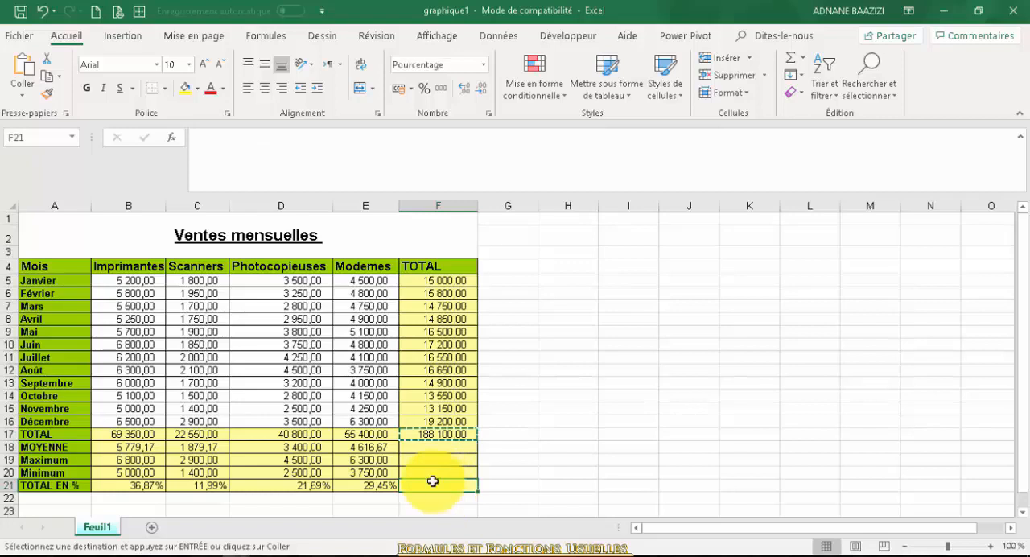
left_click(22, 96)
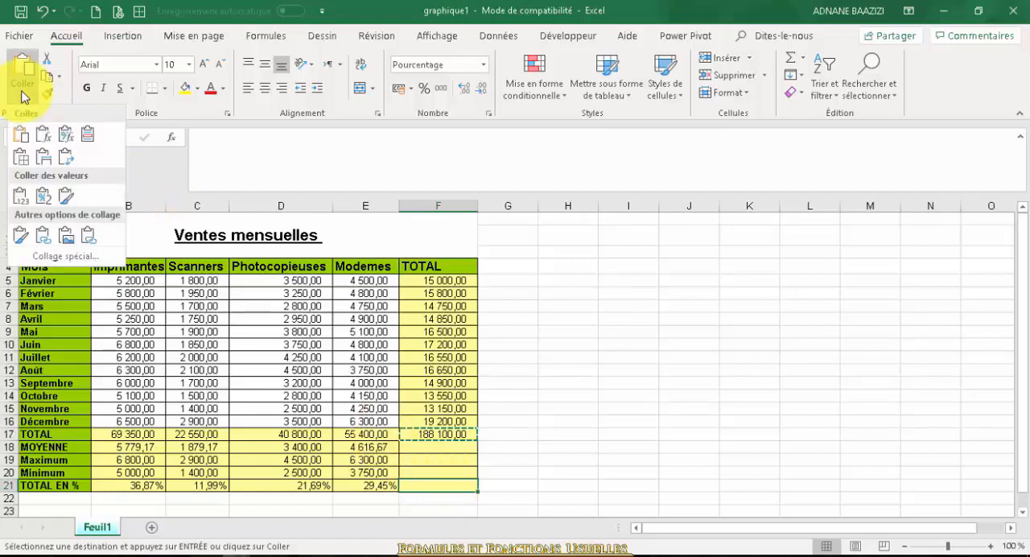
left_click(44, 139)
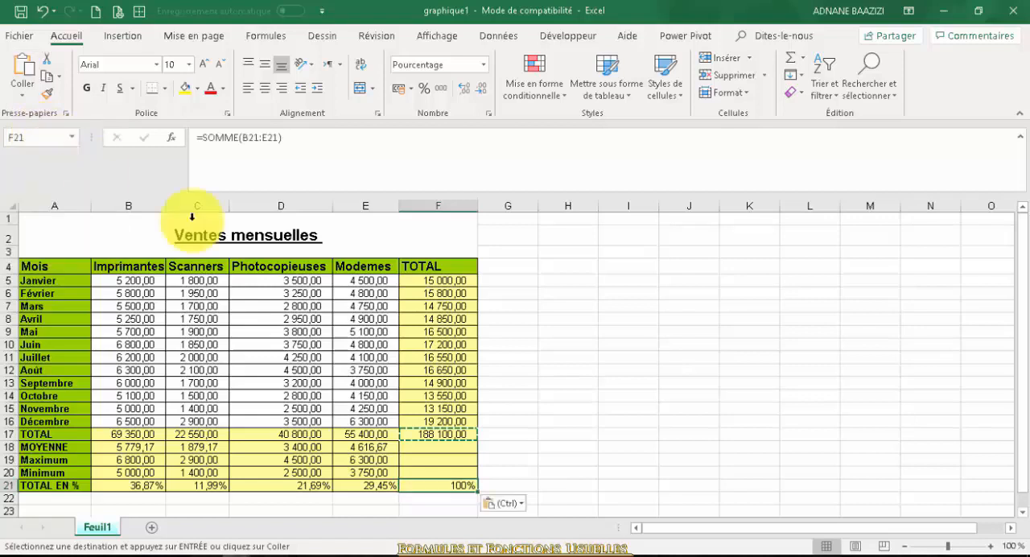
key("Escape")
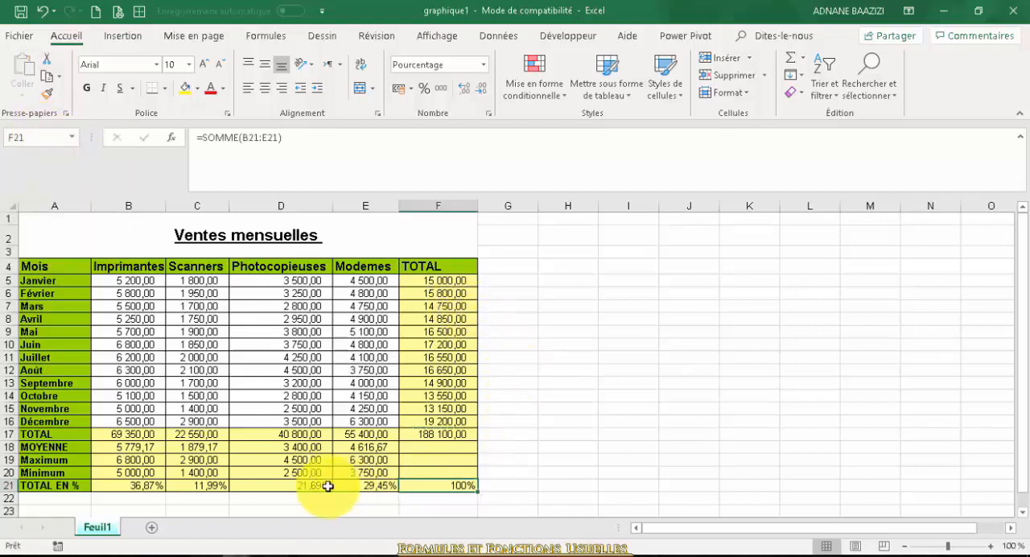
Check the percentages in B21:E21 against the total percentage formula in F21
left_click_drag(143, 486, 201, 485)
left_click_drag(341, 493, 349, 485)
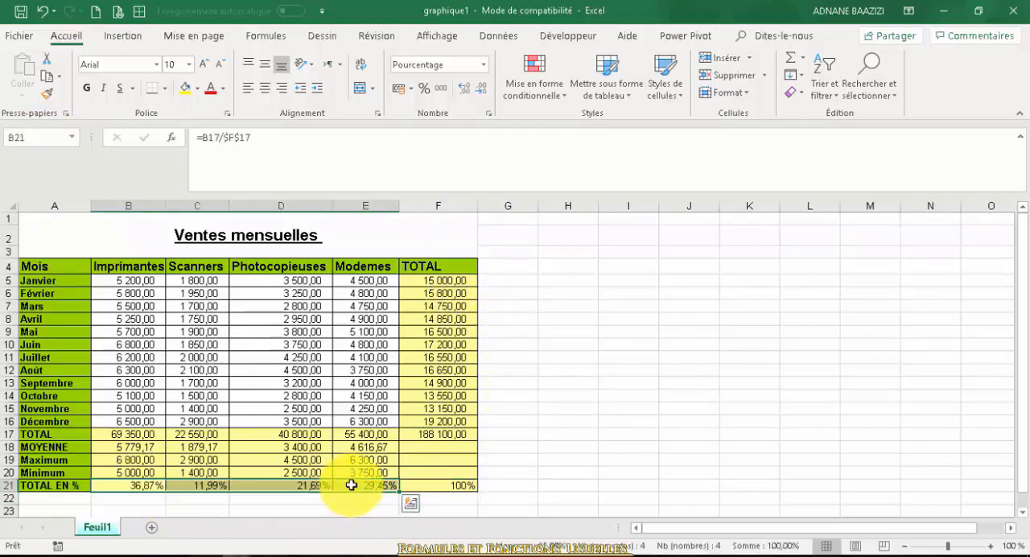
left_click(439, 484)
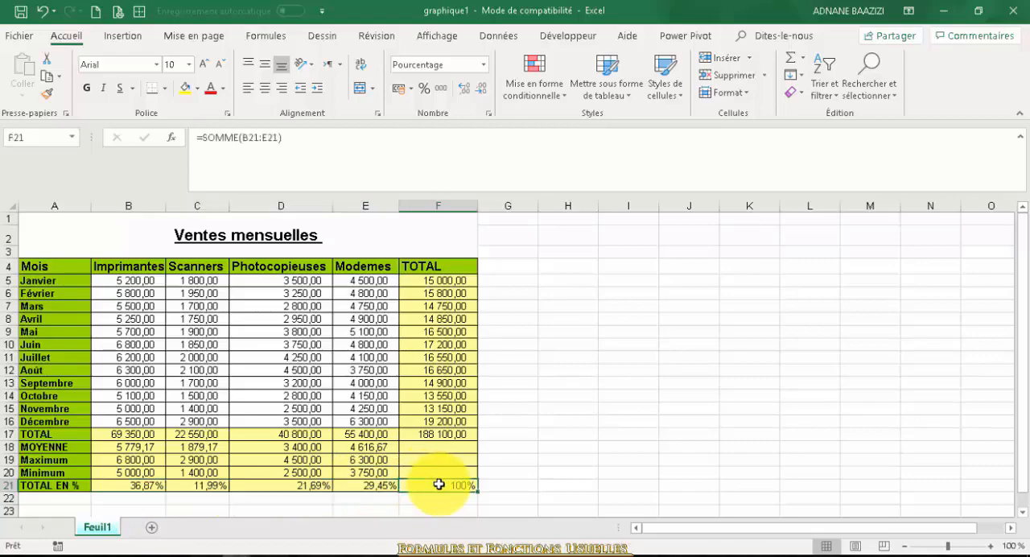